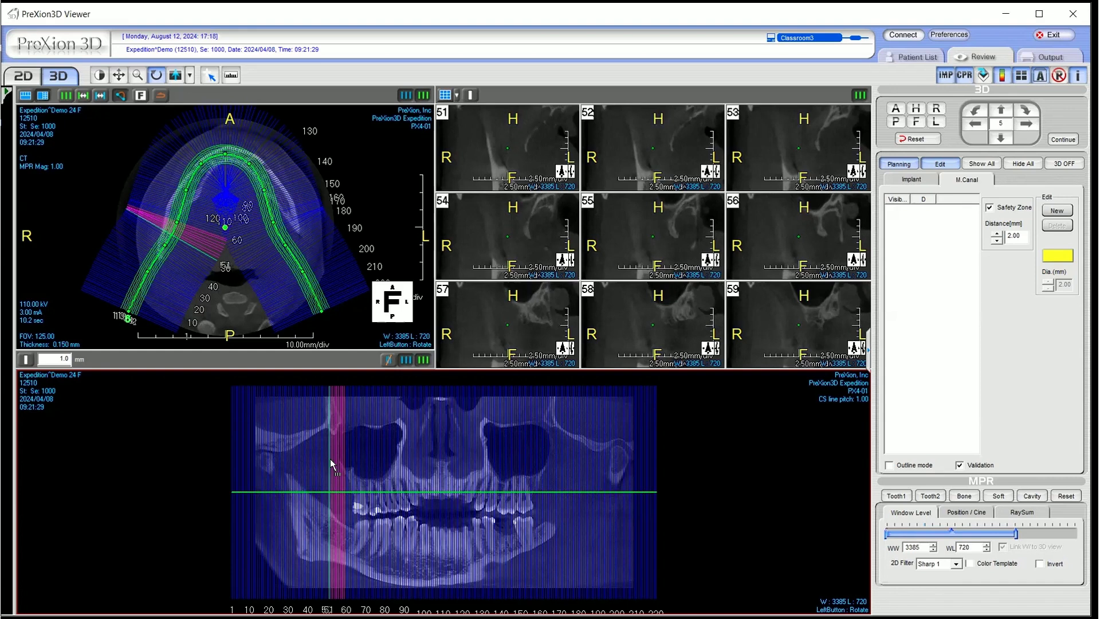
Open the panoramic view's slice thickness value for editing
double_click(61, 358)
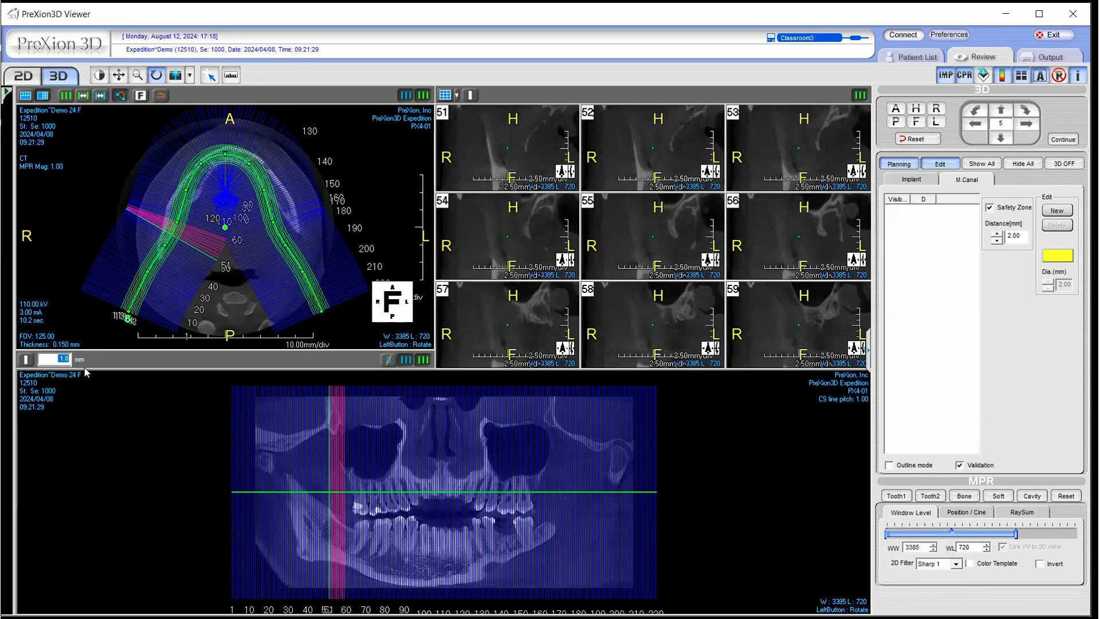
click(60, 358)
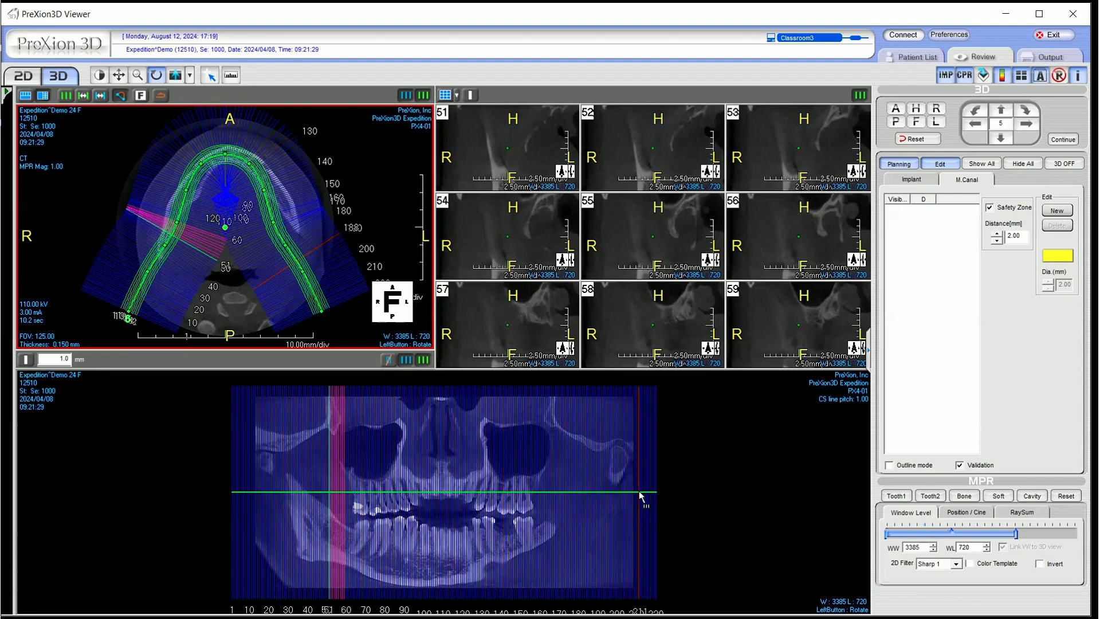
Enlarge cross-section slices 51 and 52 one at a time, returning to the nine-slice grid after each
click(519, 167)
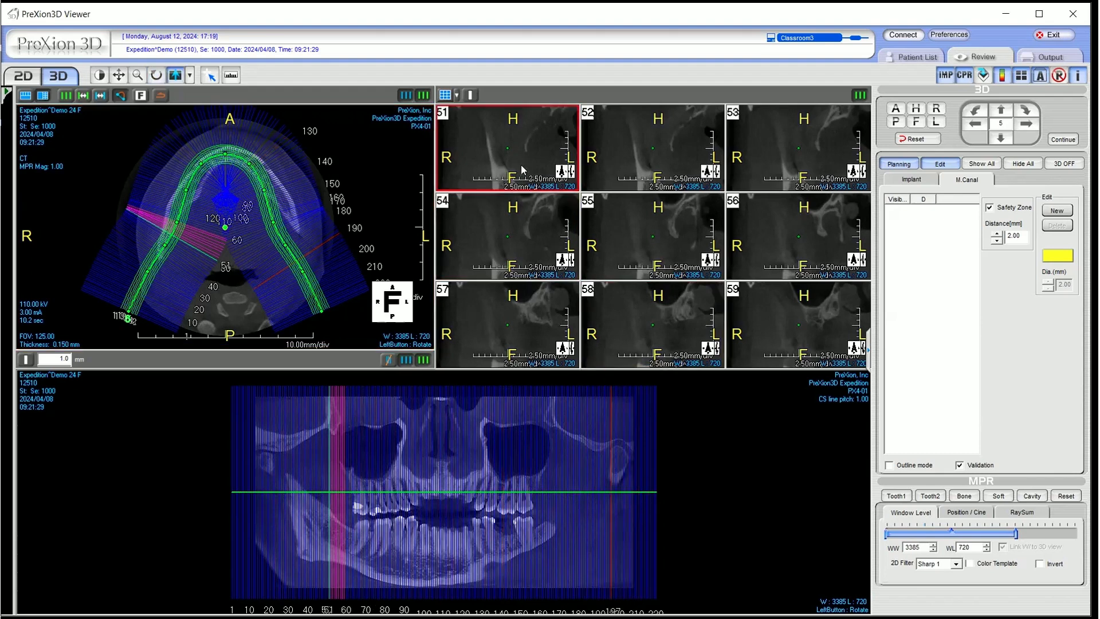
double_click(518, 172)
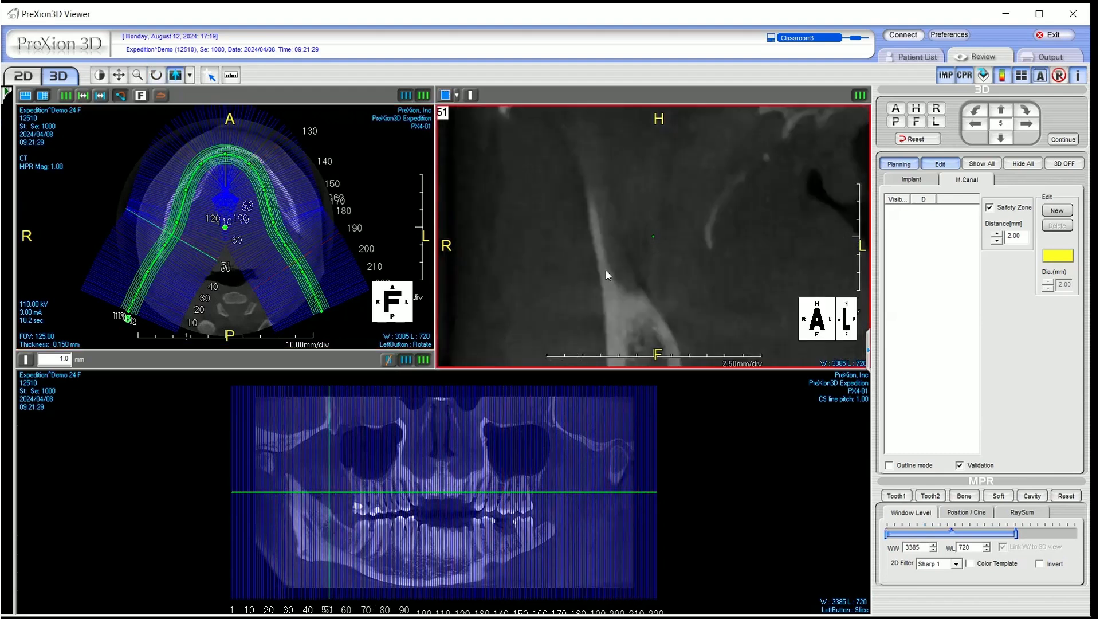
double_click(659, 238)
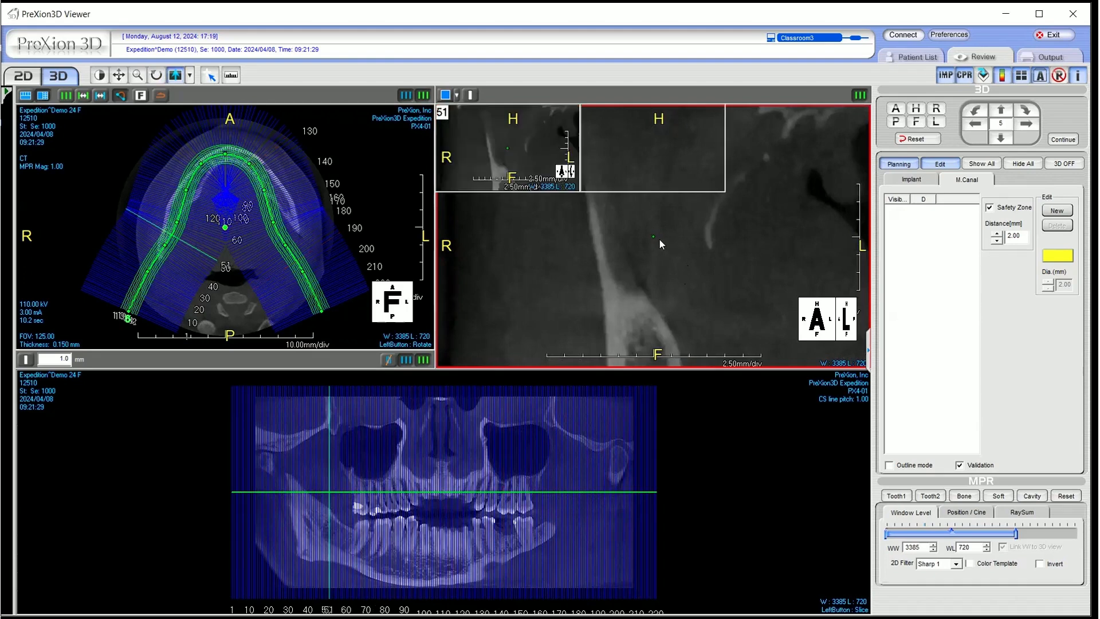
double_click(651, 151)
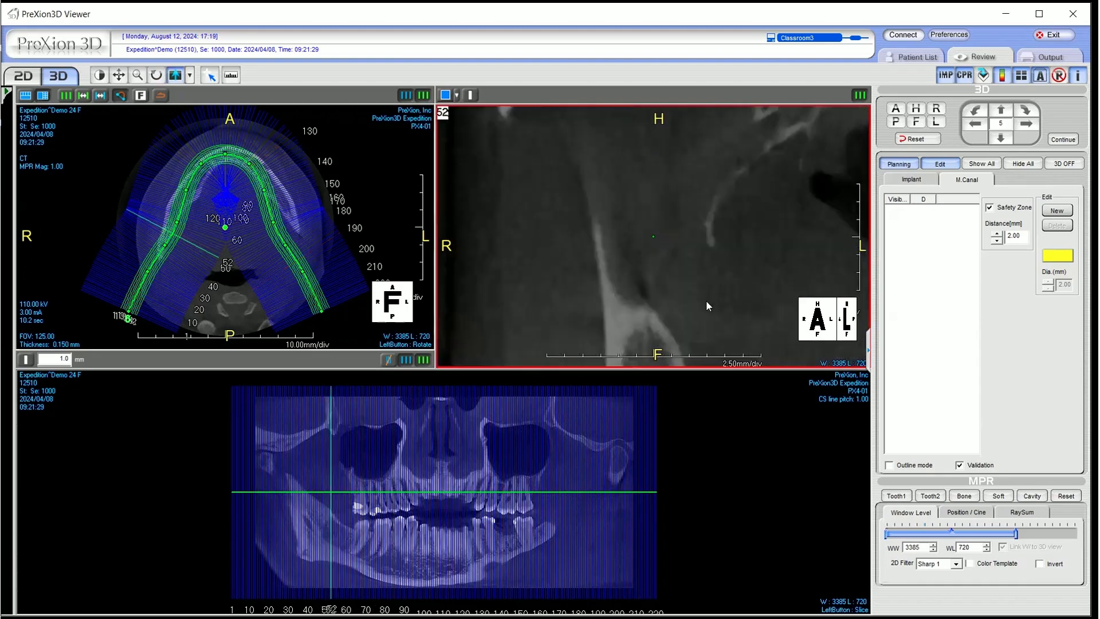
double_click(673, 256)
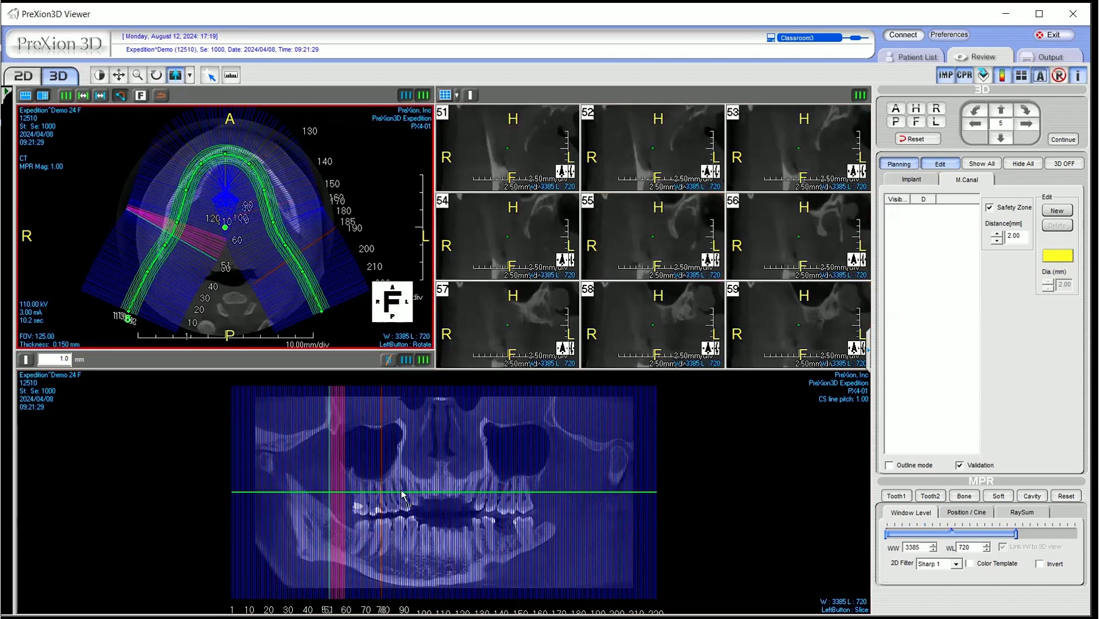
click(681, 510)
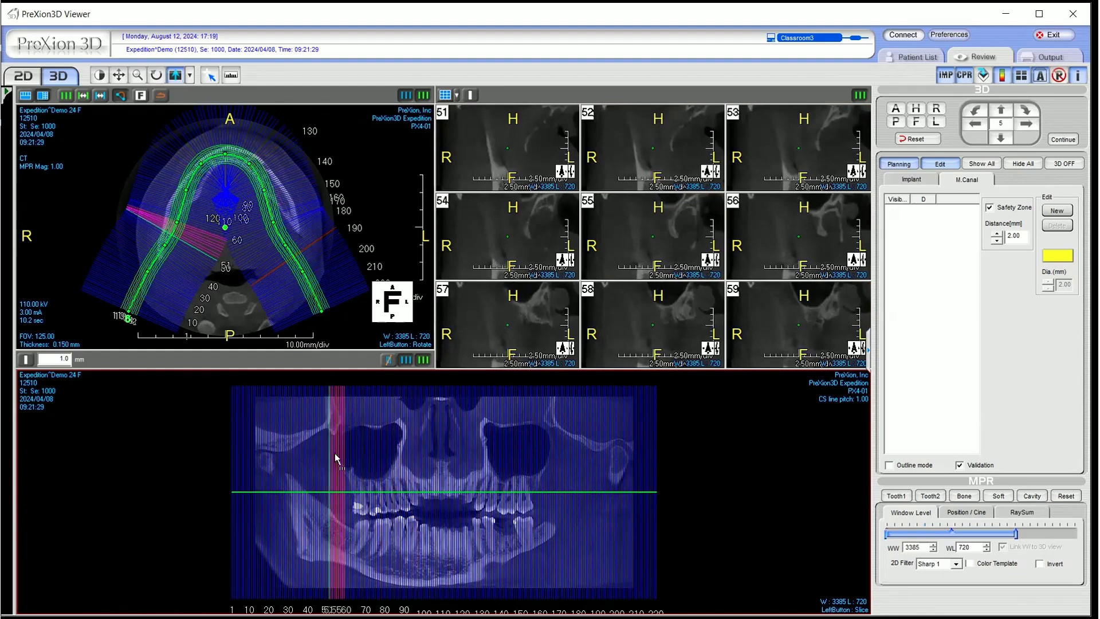
click(172, 311)
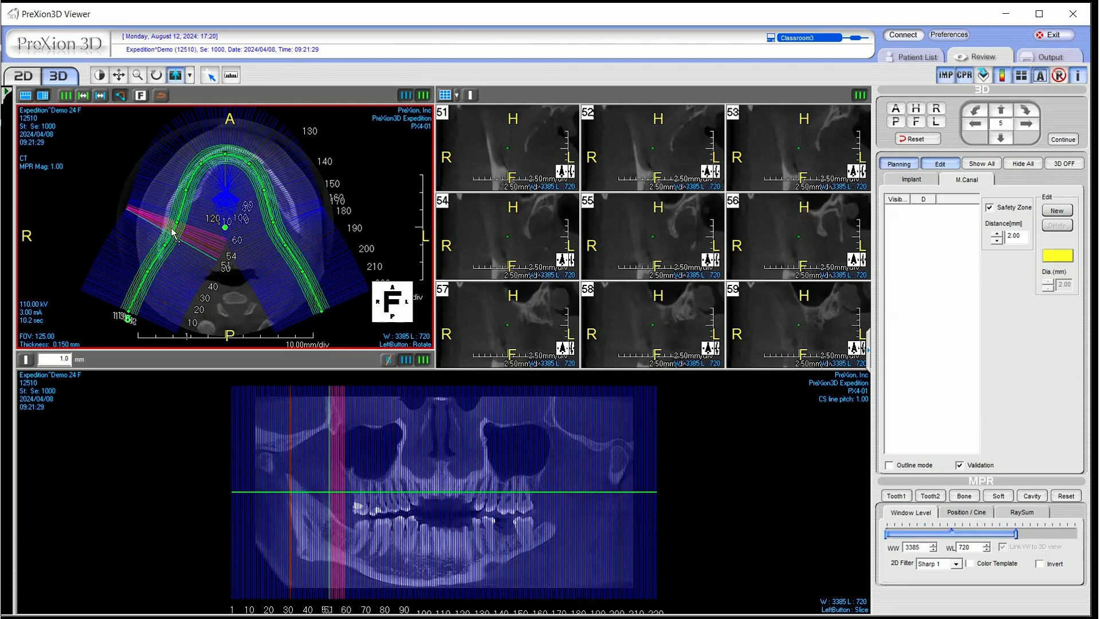
click(344, 384)
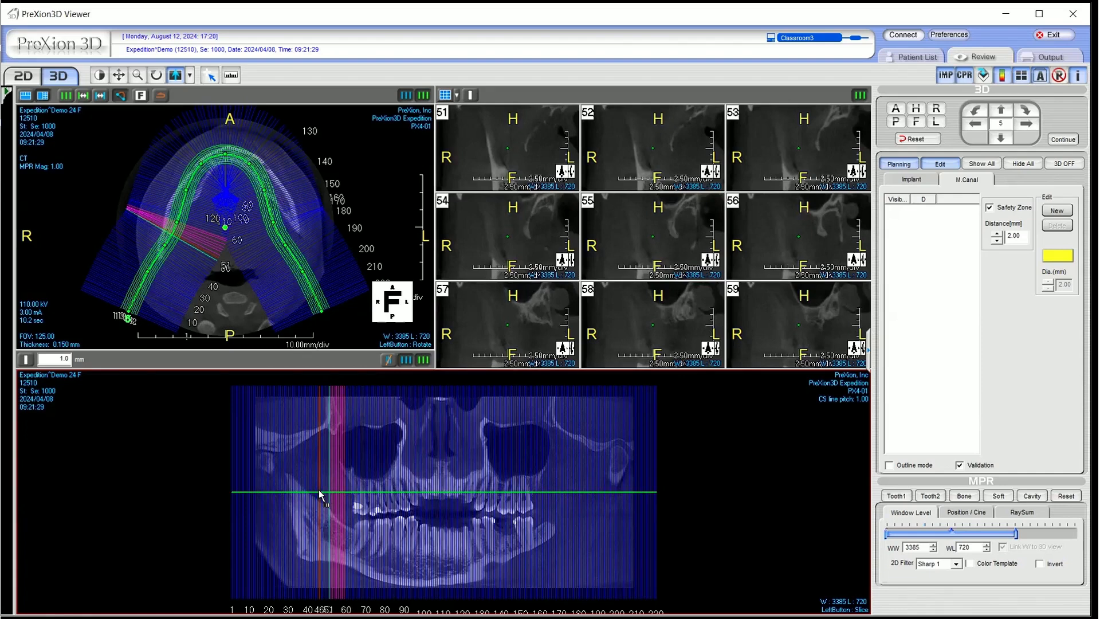
Enlarge cross-section slices 51 and 55 one at a time, returning to the nine-slice grid after each
double_click(483, 147)
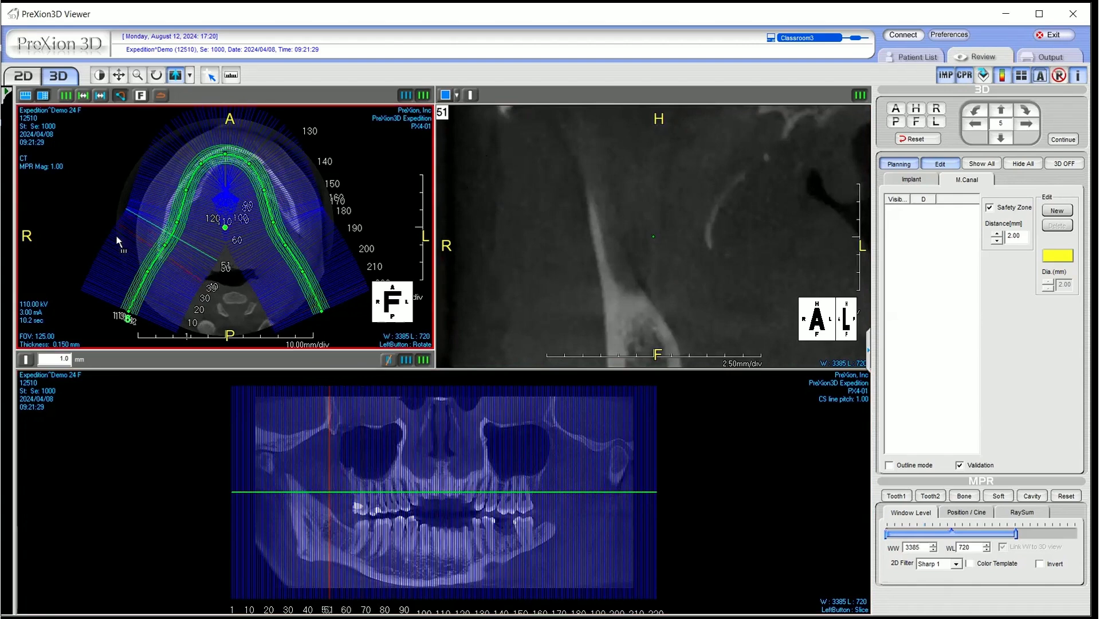
double_click(578, 183)
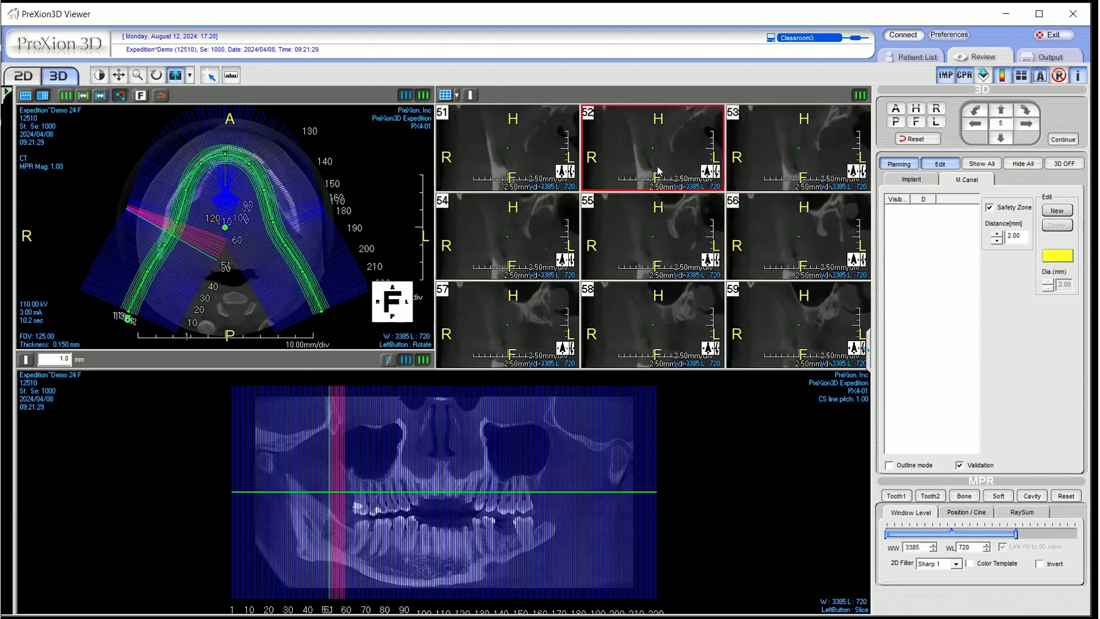
double_click(628, 242)
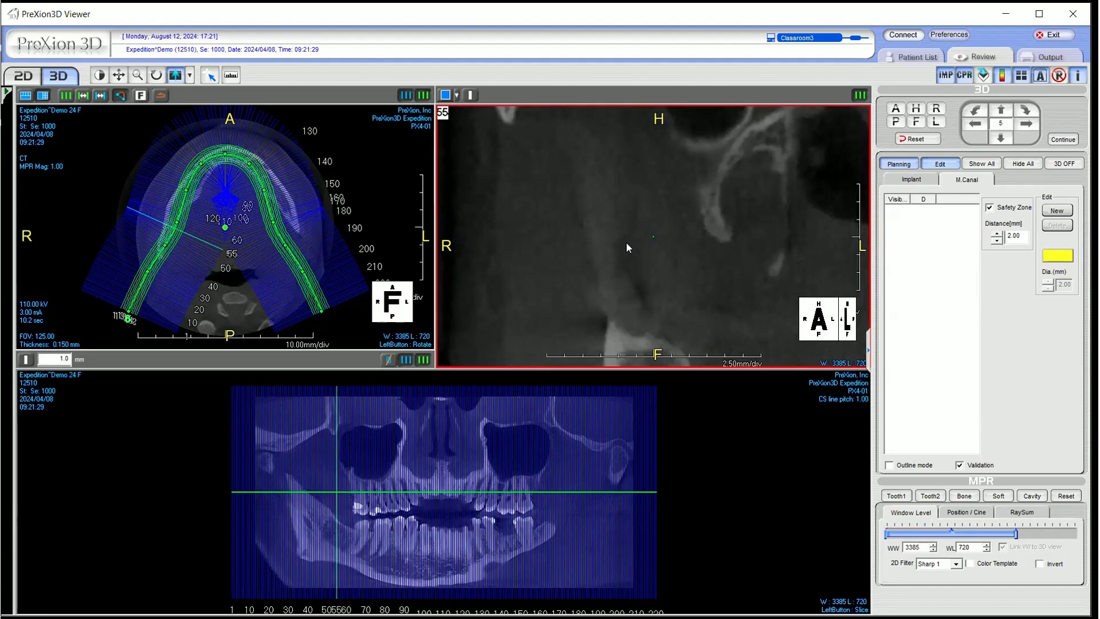
double_click(627, 242)
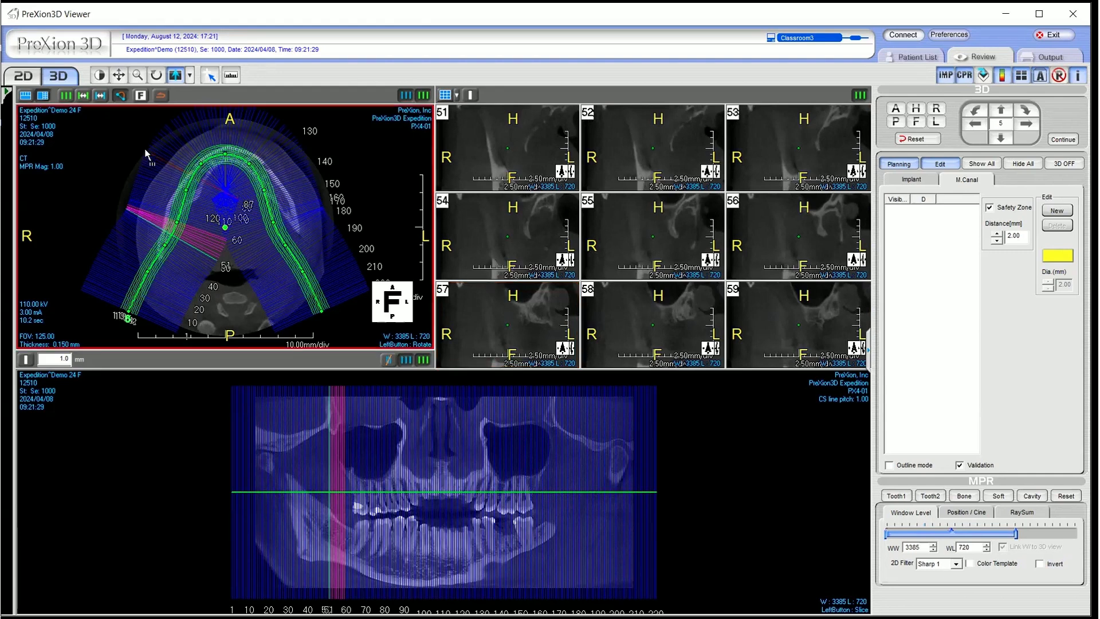
Set the pitch of the cross-section lines to 5.00 mm
click(102, 95)
click(107, 140)
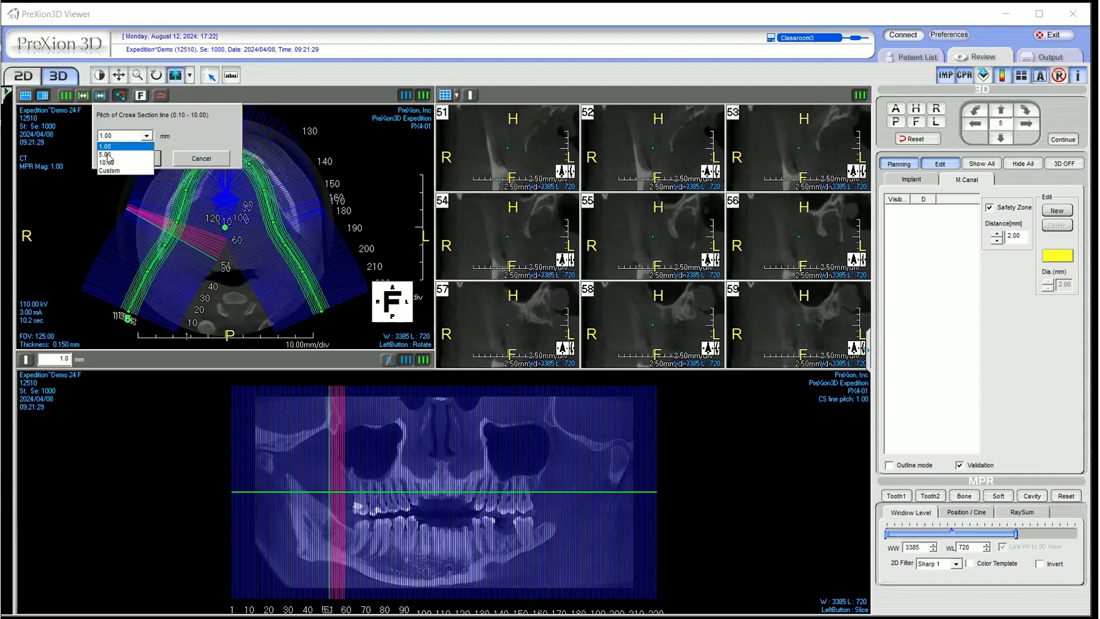
click(106, 154)
click(131, 158)
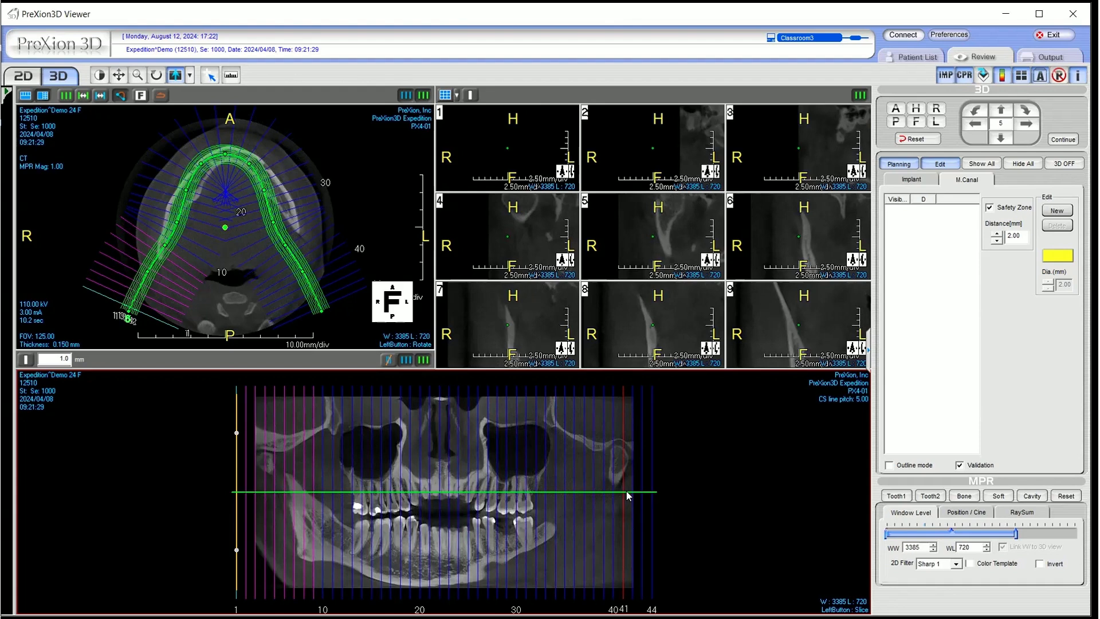
Set the pitch of the cross-section lines to 10.00 mm
click(101, 95)
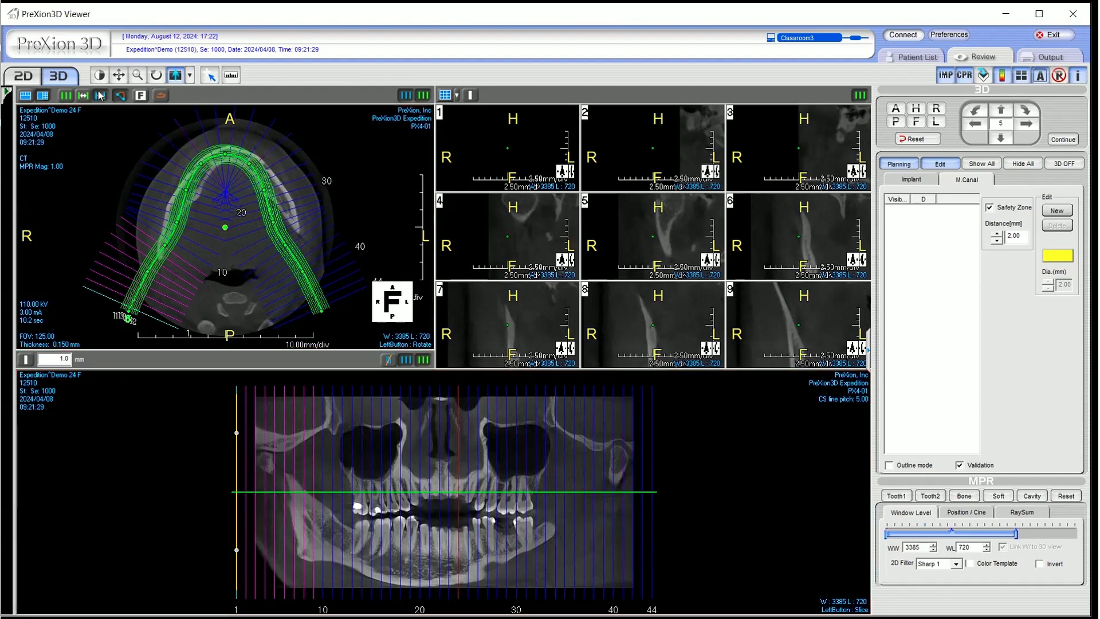
click(106, 136)
click(109, 154)
click(135, 157)
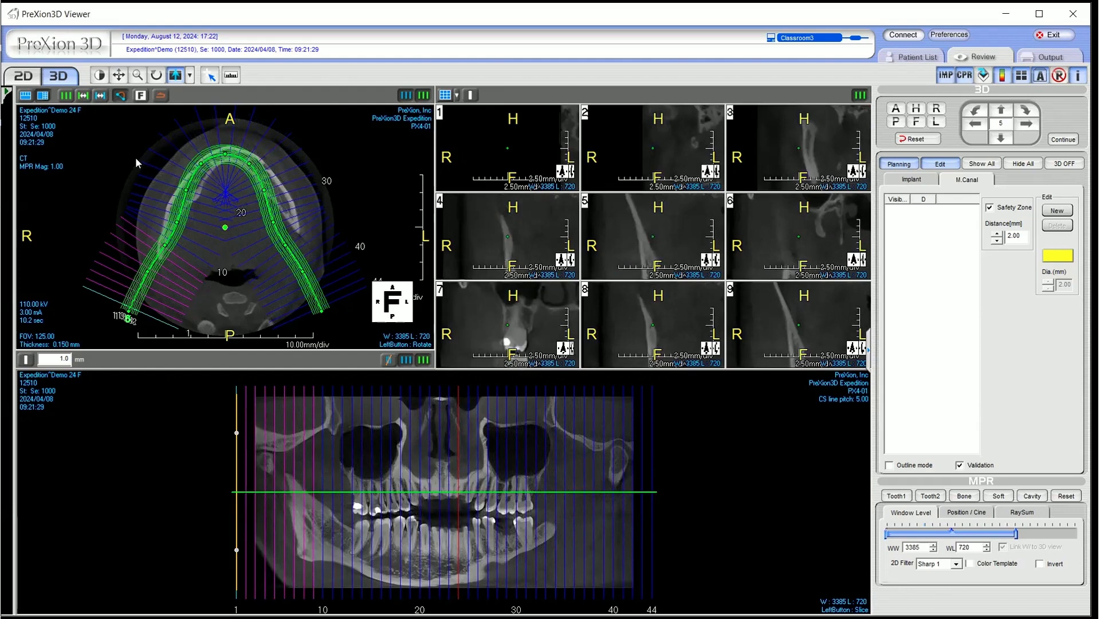
Set the pitch of the cross-section lines to 1.00 mm
click(107, 95)
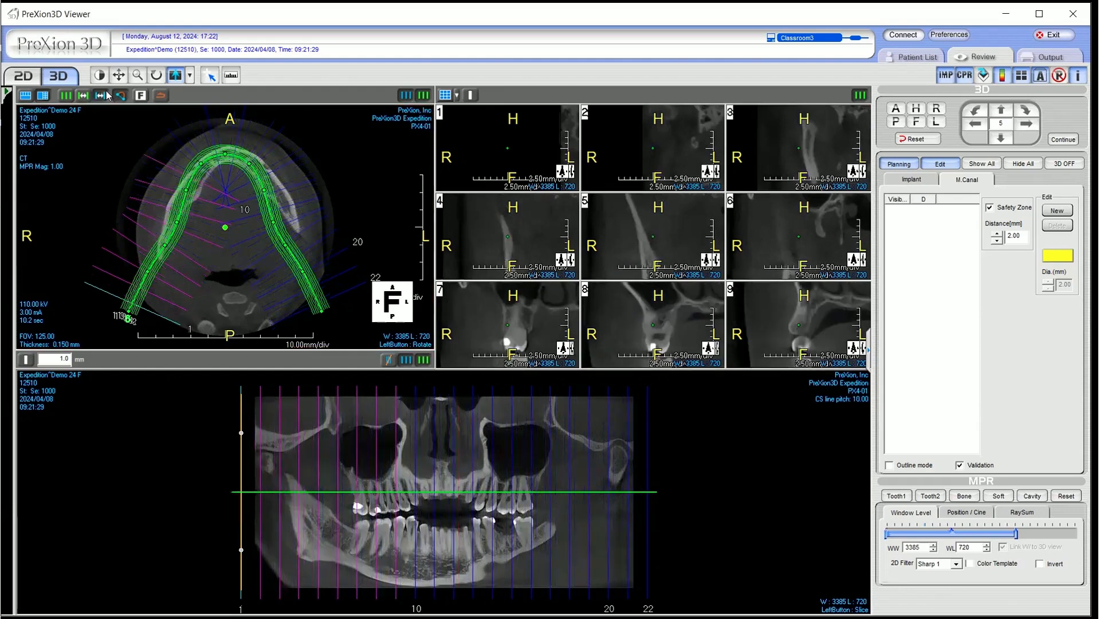
click(109, 136)
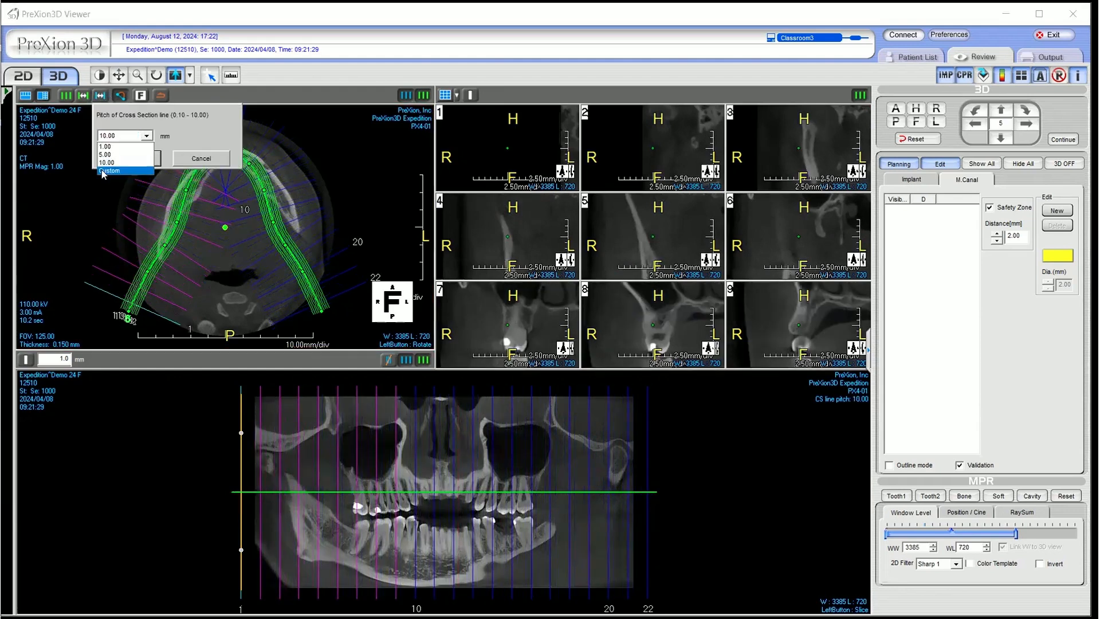
click(103, 170)
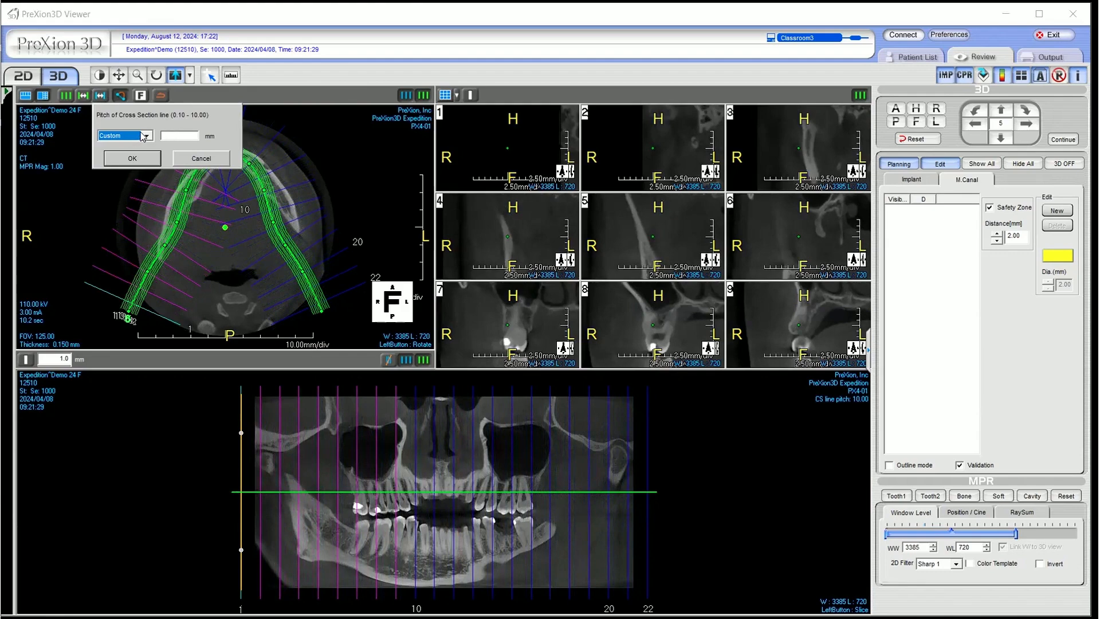
click(140, 157)
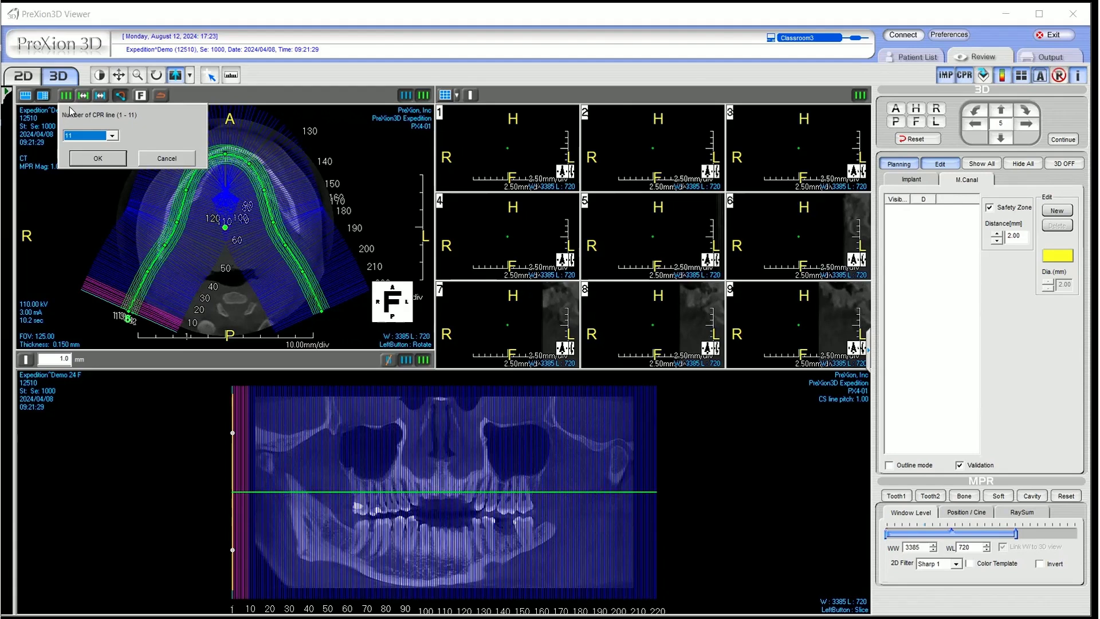
Set the number of CPR lines along the dental arch to 5
click(96, 136)
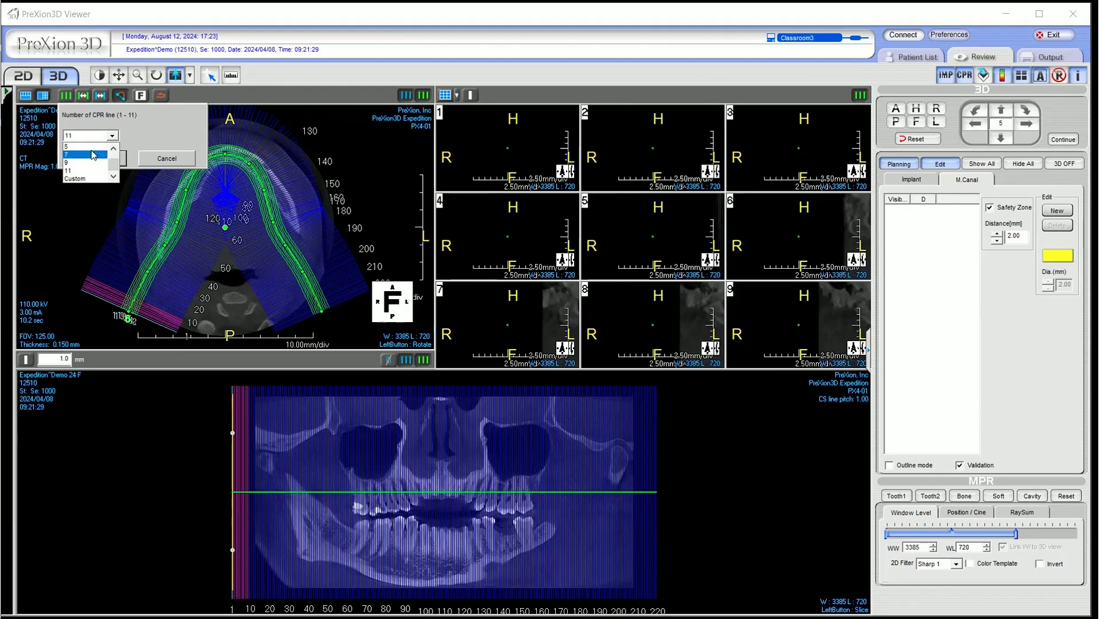
click(90, 147)
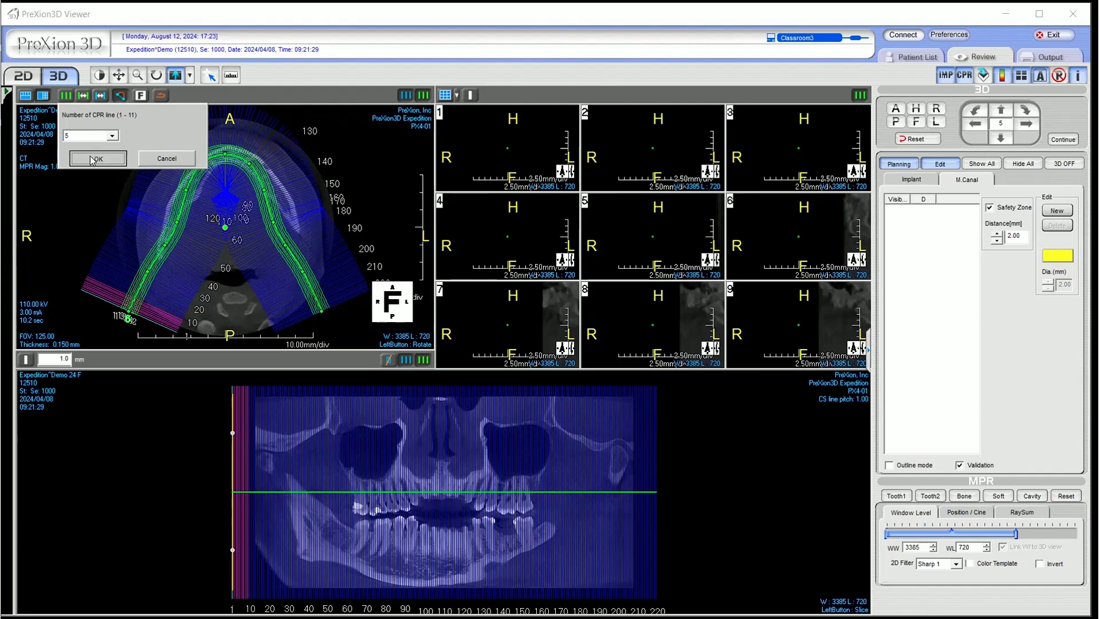
click(86, 155)
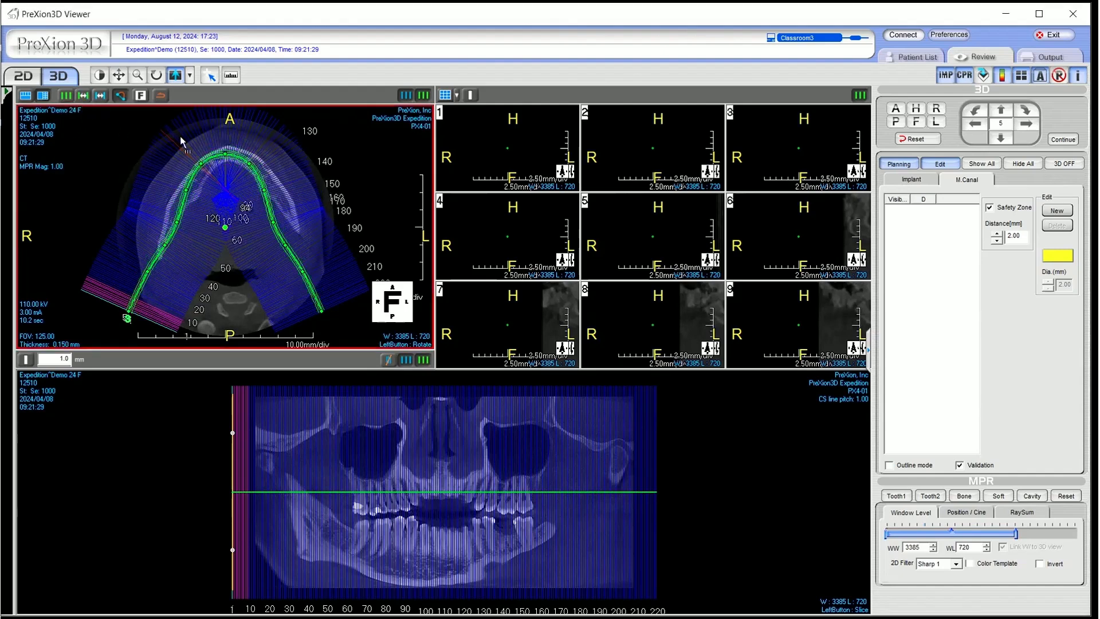
Set the number of CPR lines along the dental arch to 7
click(84, 95)
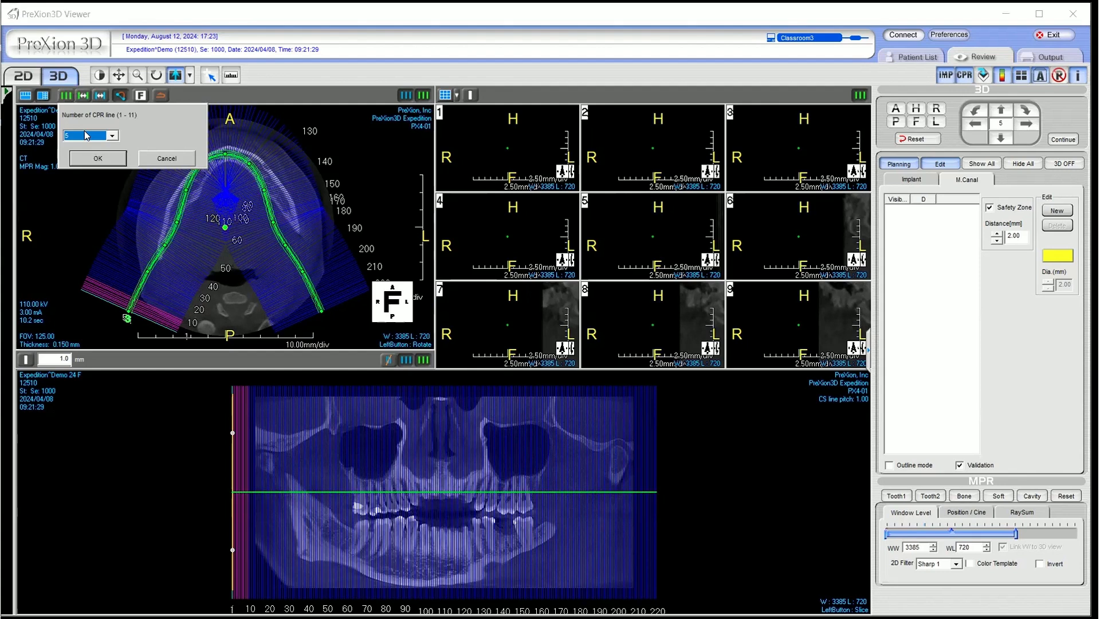
click(89, 135)
click(84, 154)
click(95, 158)
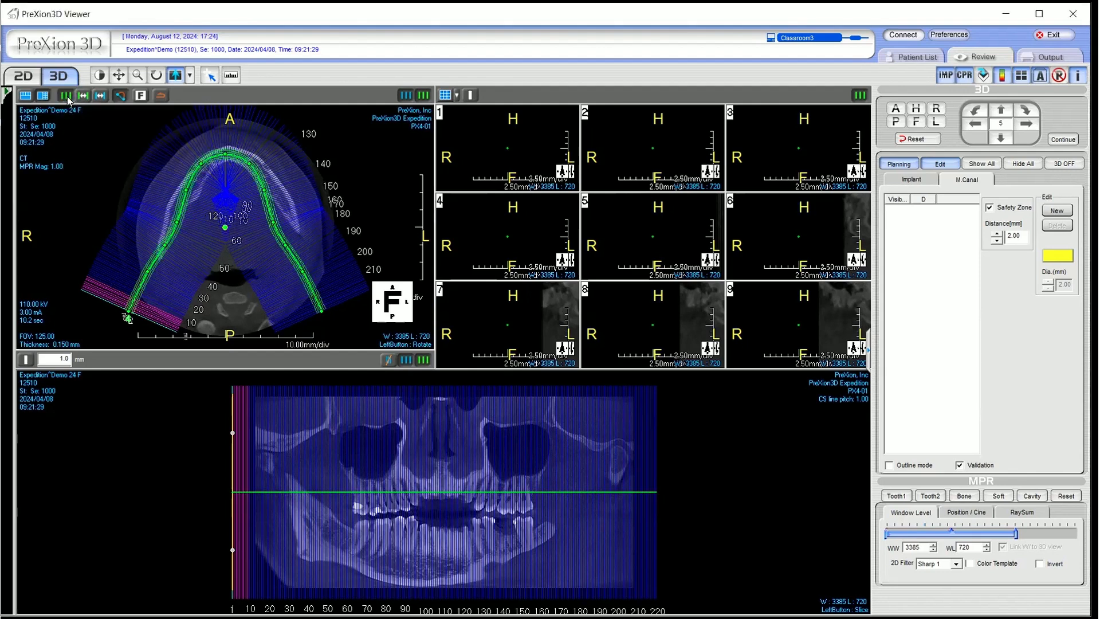
Set the number of CPR lines along the dental arch to 11
click(67, 96)
click(89, 135)
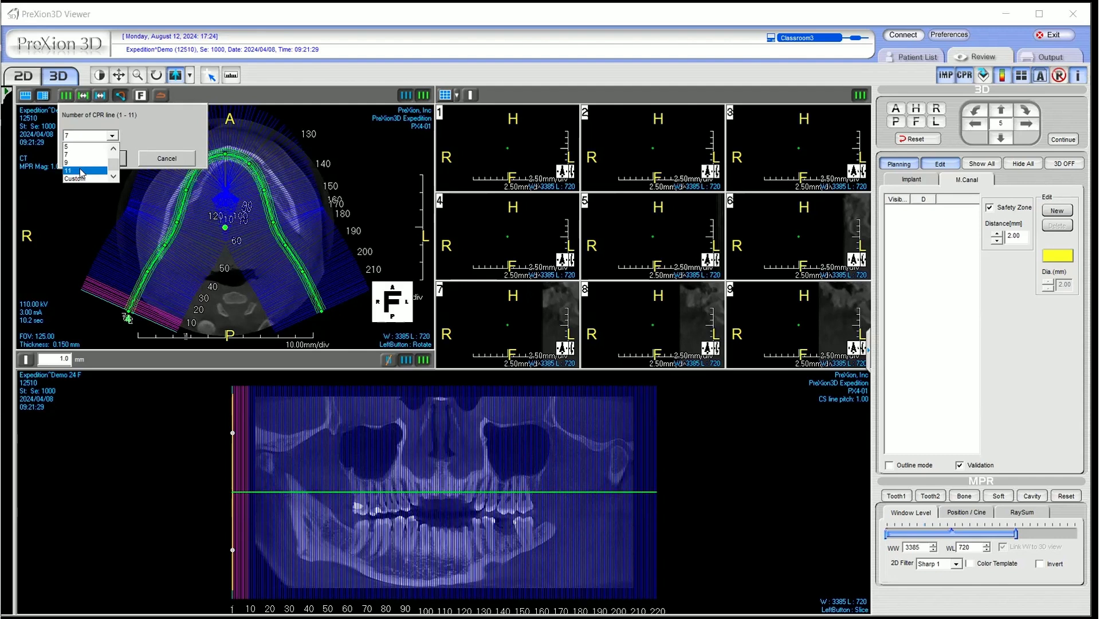
click(80, 171)
click(96, 159)
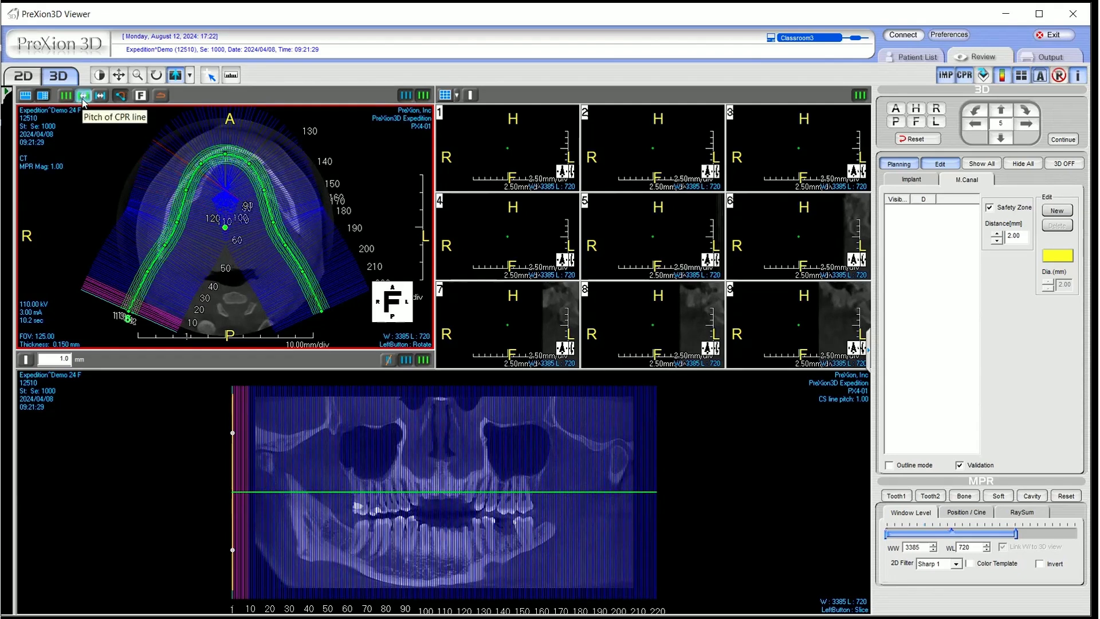
Set the pitch of the CPR lines along the dental arch to 2.00 mm
click(83, 95)
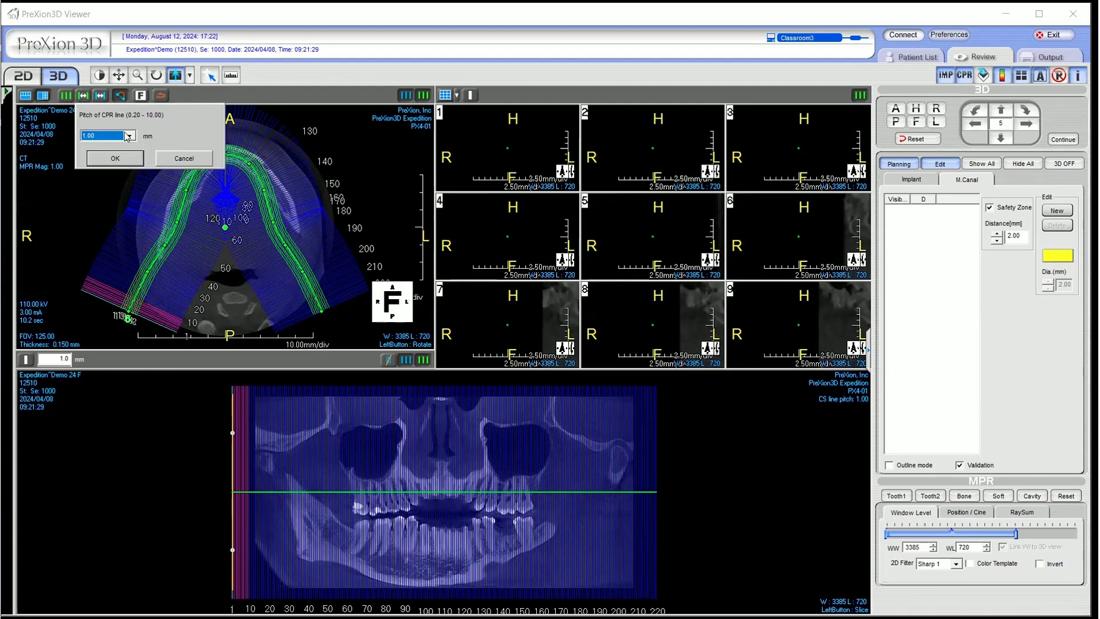
click(128, 136)
click(103, 163)
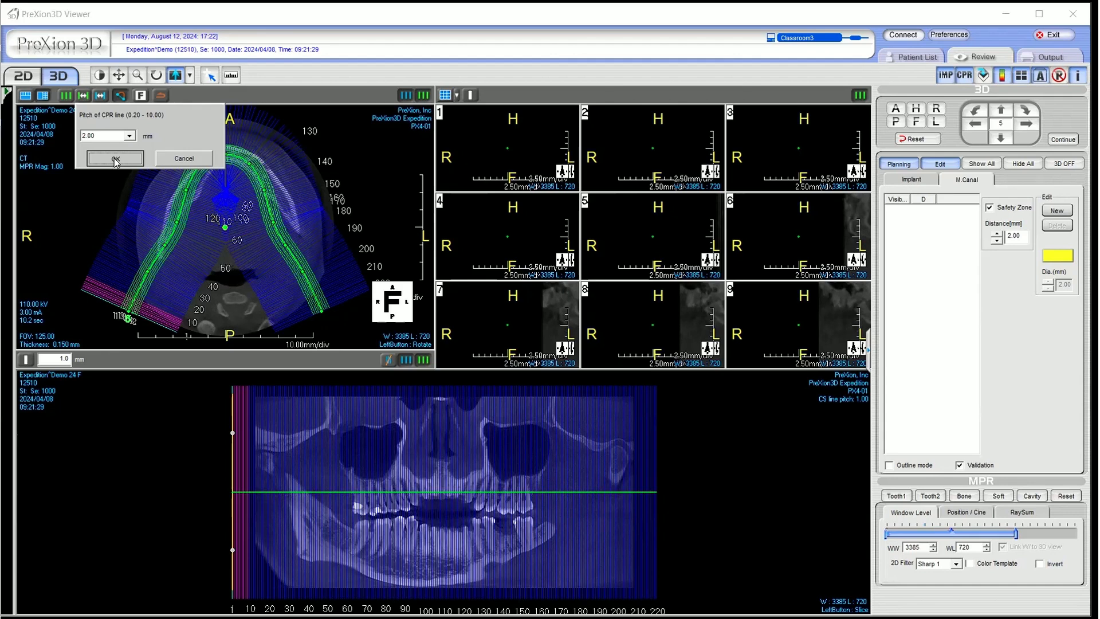
click(114, 159)
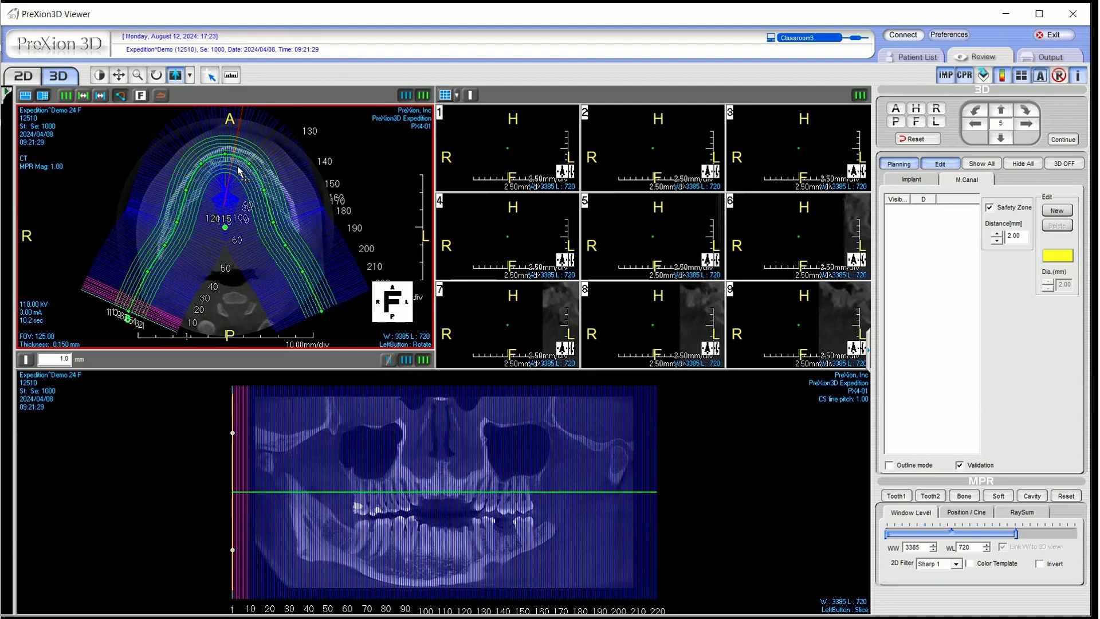
Set the pitch of the CPR lines along the dental arch to 5.00 mm
click(83, 95)
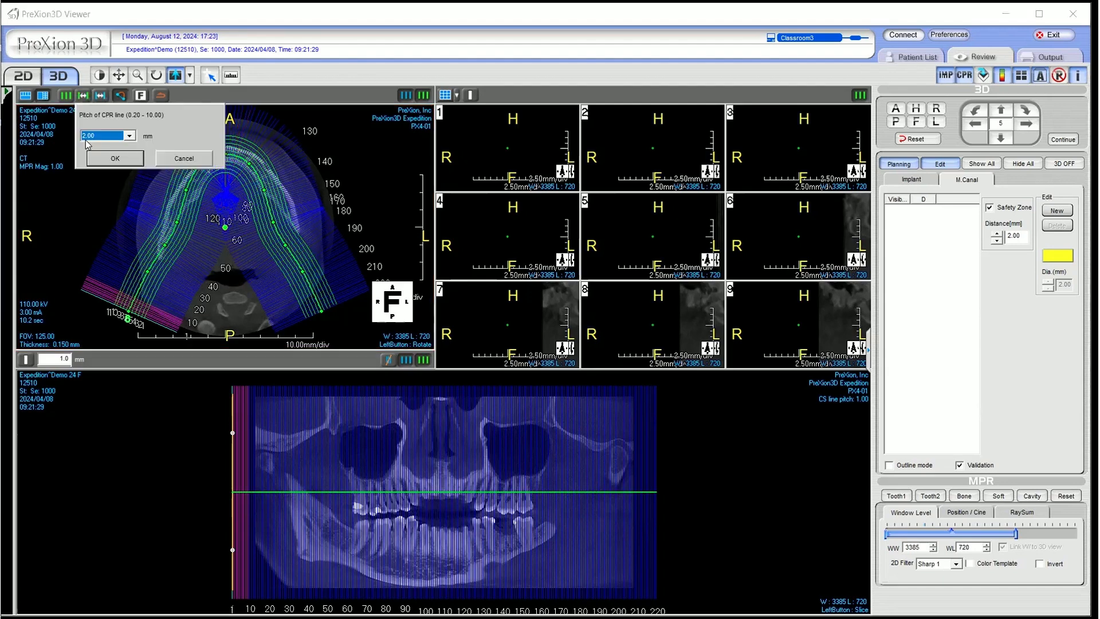
click(91, 136)
click(89, 171)
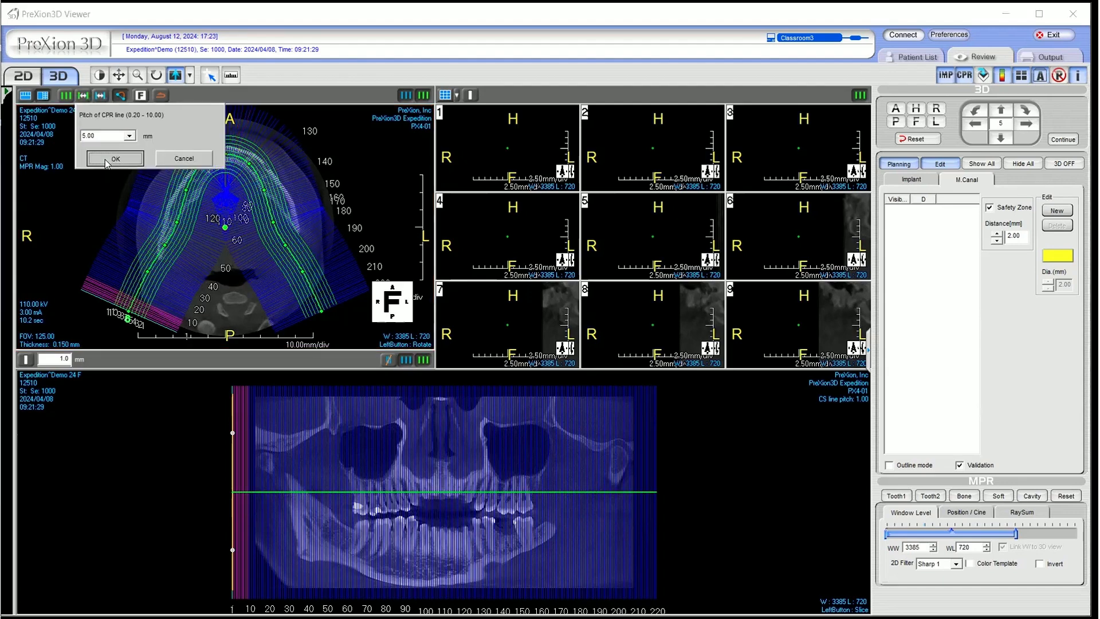
click(106, 159)
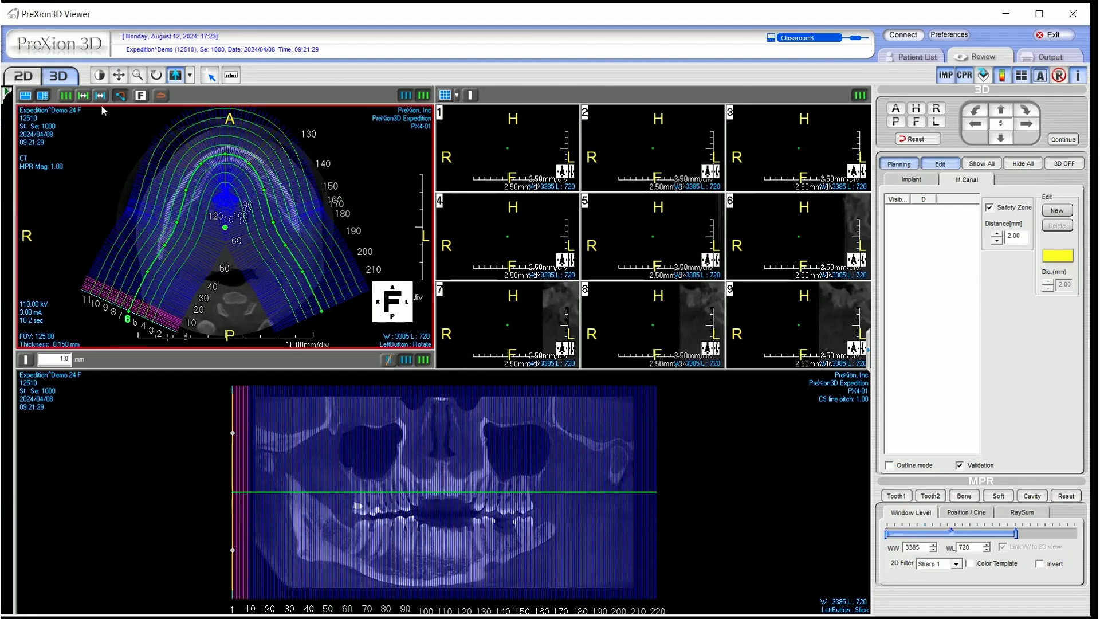
Set the pitch of the CPR lines along the dental arch to 1.00 mm
click(84, 96)
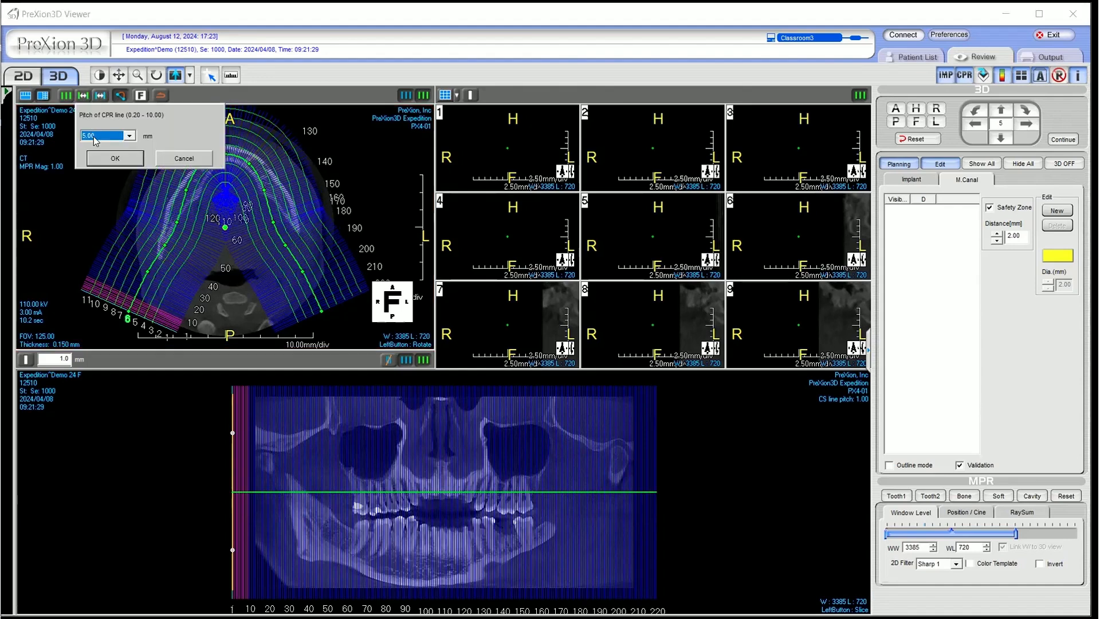
click(94, 138)
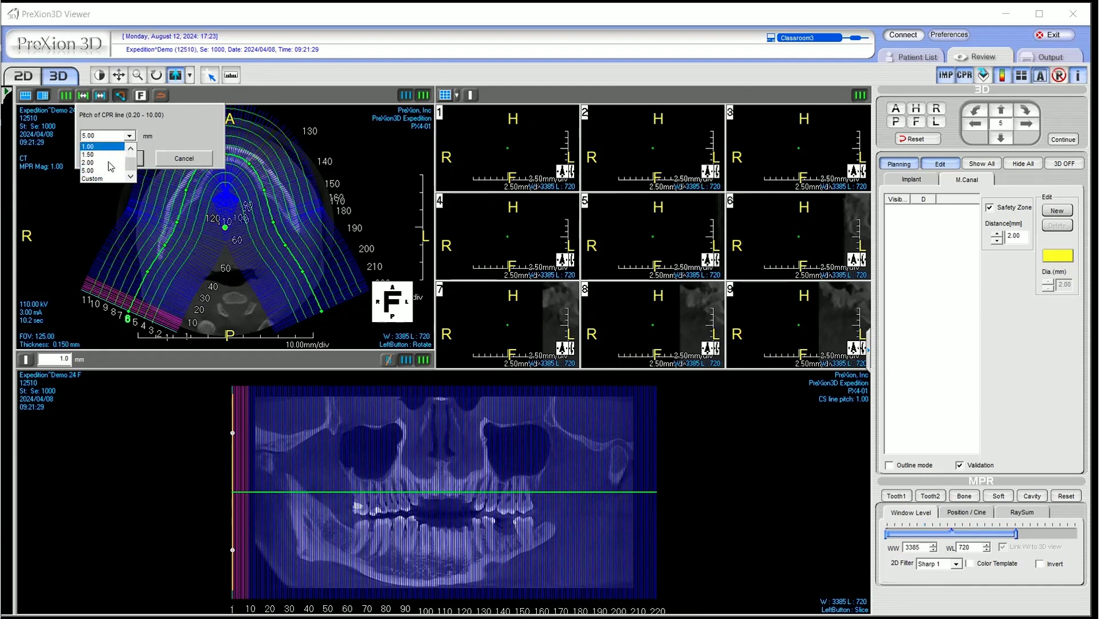
click(101, 146)
click(109, 159)
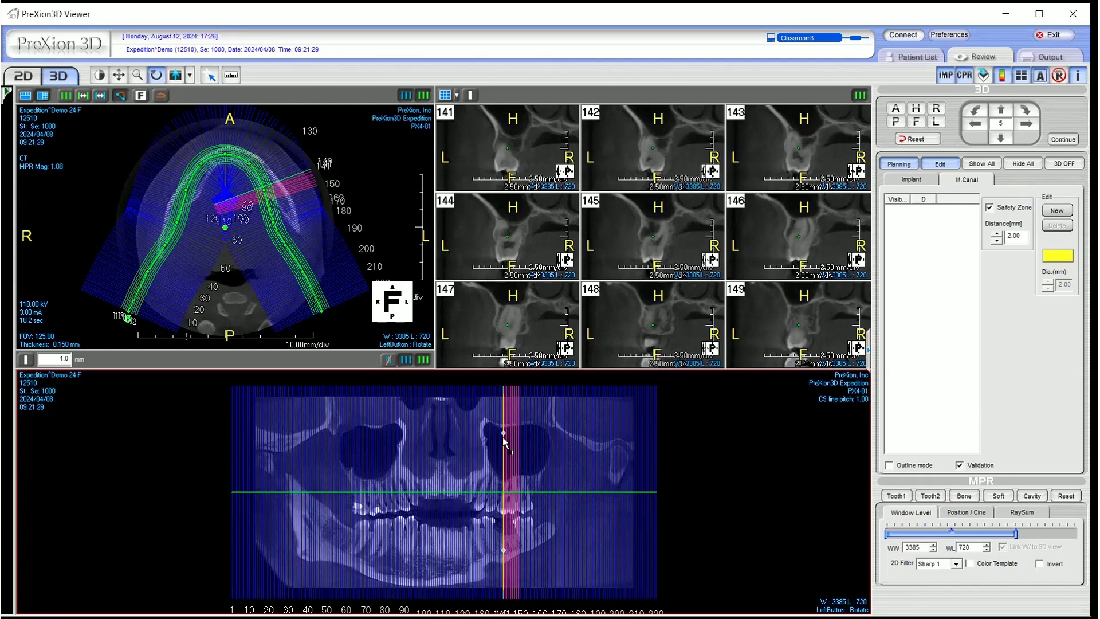
Move the CPR curve off the jaw in the enlarged axial view and browse to the slice through the lower teeth
double_click(364, 158)
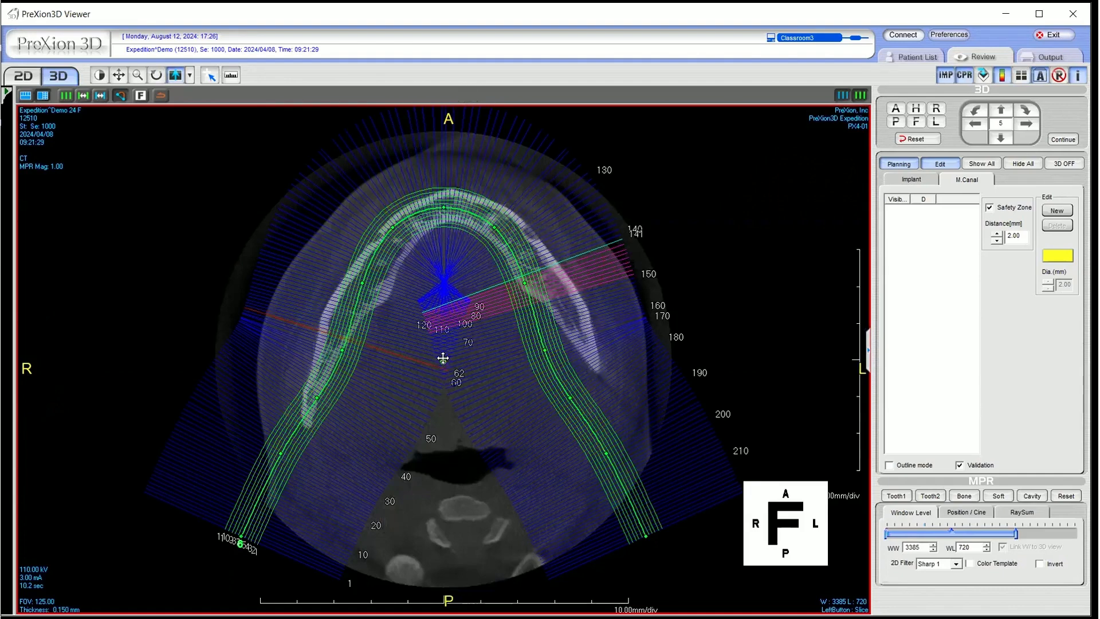
drag(443, 358, 183, 283)
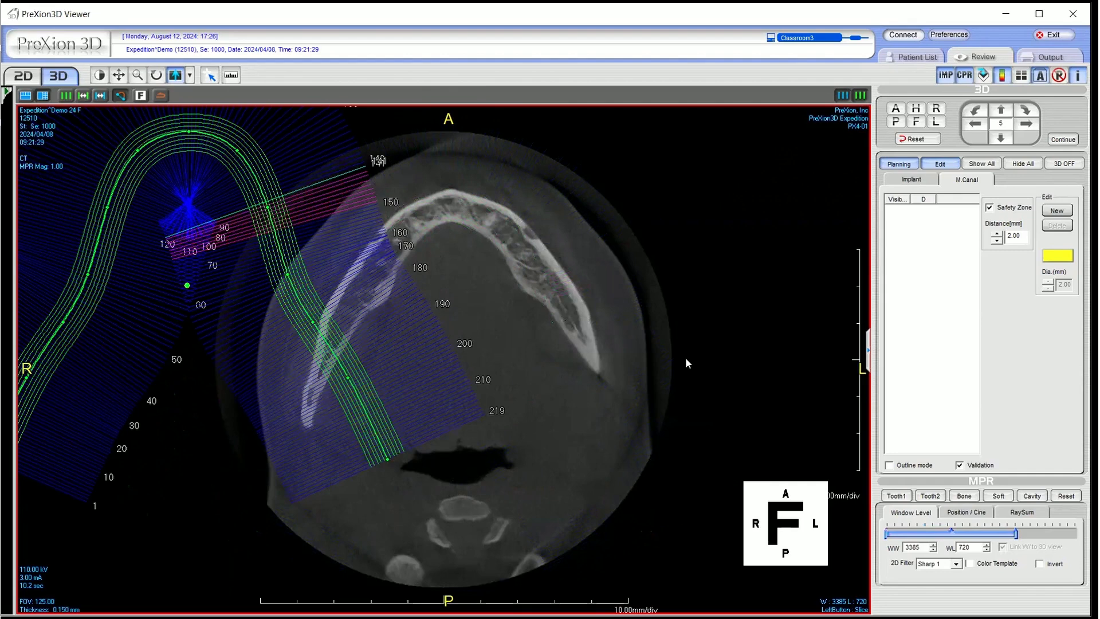
scroll(545, 377, down, 5)
scroll(545, 375, down, 6)
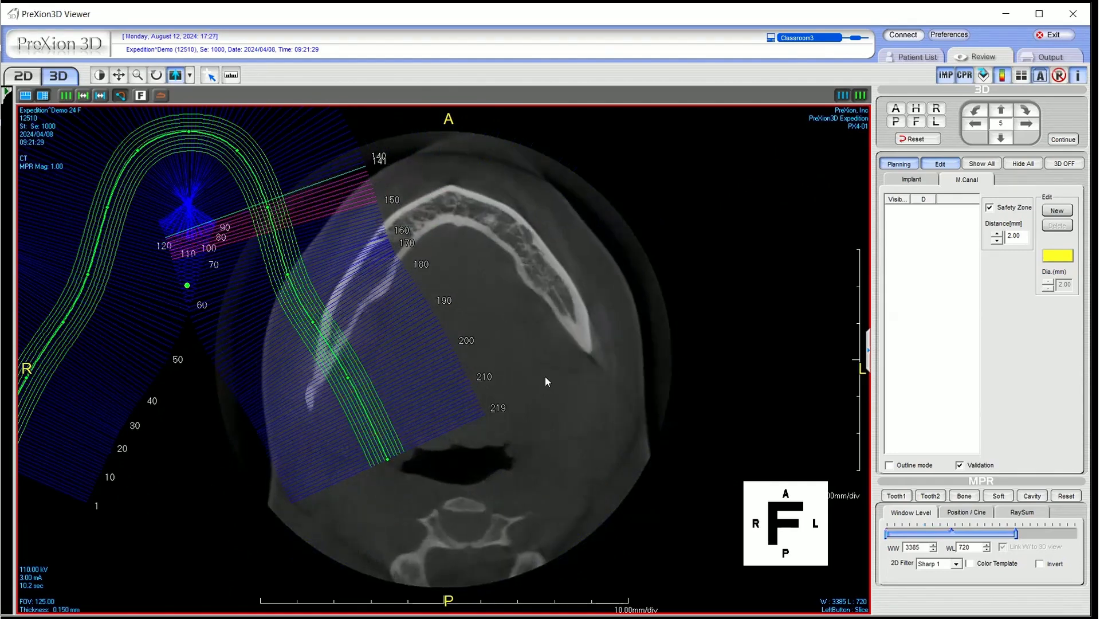
scroll(543, 374, down, 6)
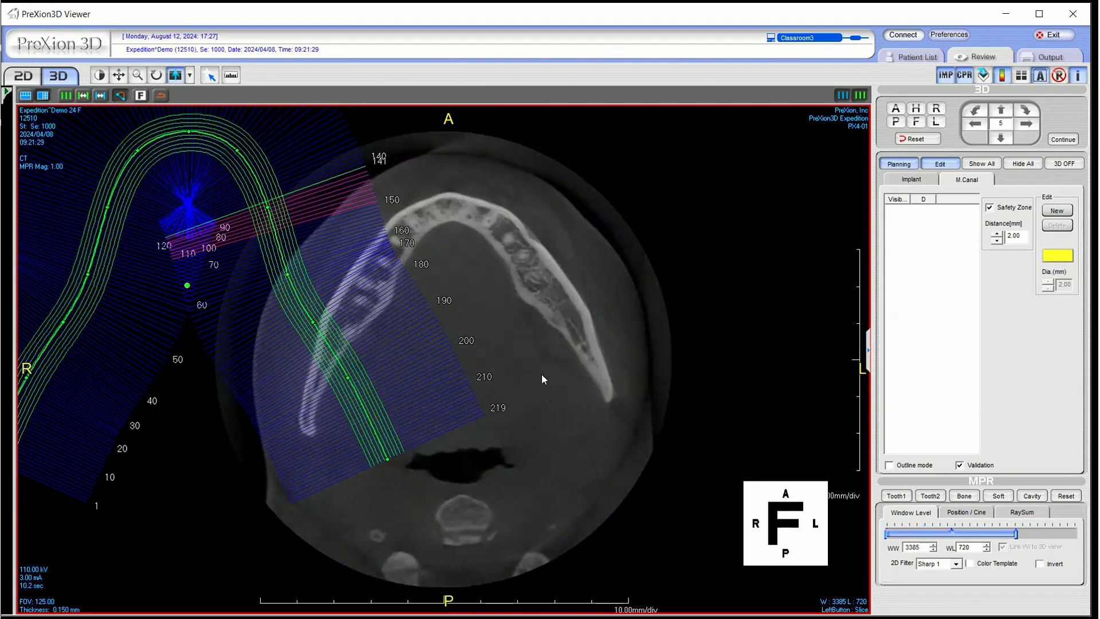
scroll(540, 373, down, 5)
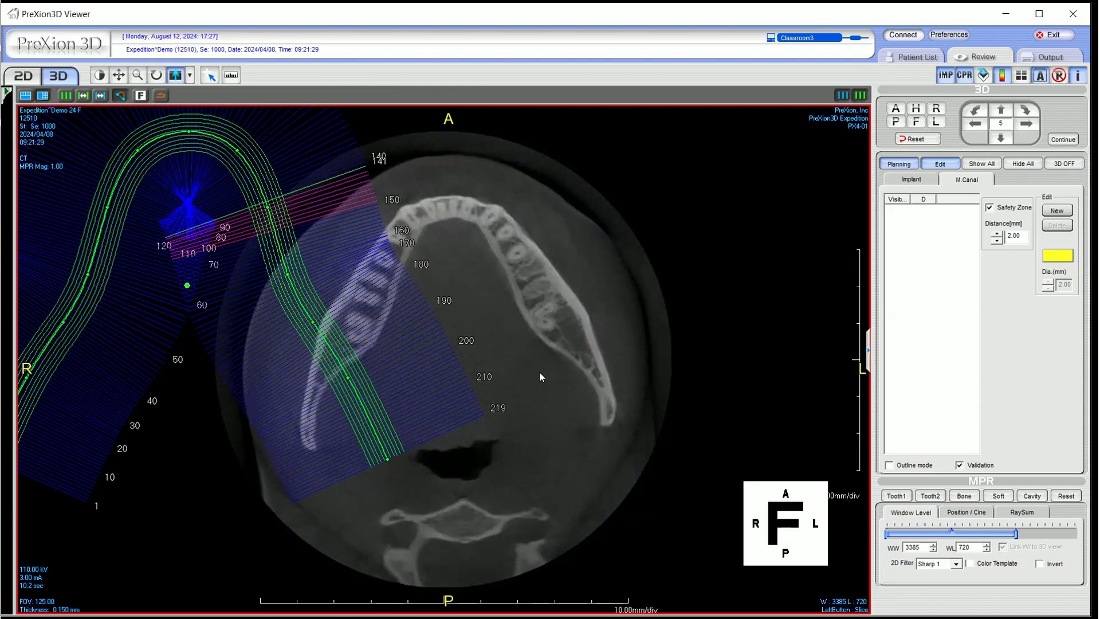
scroll(539, 376, down, 3)
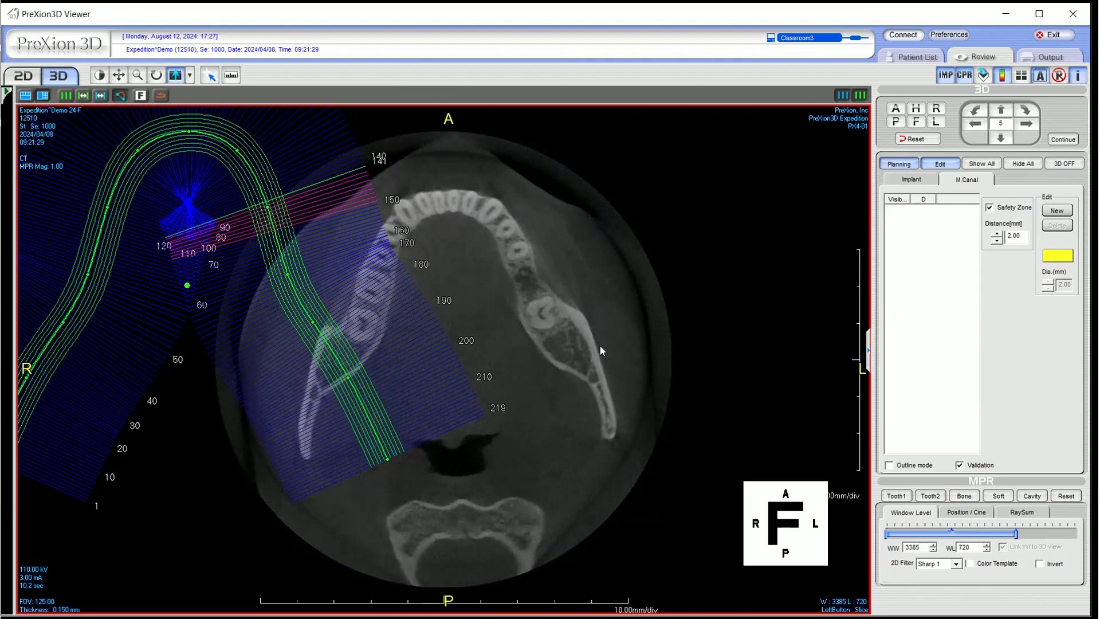
Move the whole CPR curve back so that it is centred over the lower dental arch
click(379, 274)
click(393, 239)
drag(190, 284, 309, 282)
drag(380, 303, 459, 356)
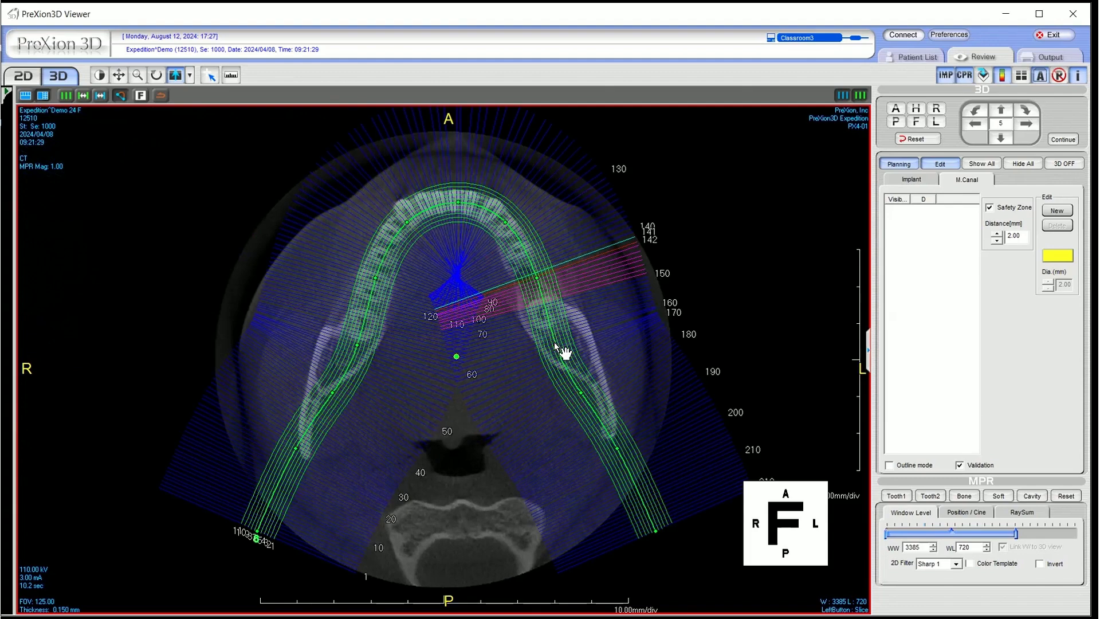
Reshape the CPR curve's control points on both sides to follow the mandible, and restore the multi-view layout
drag(562, 342, 571, 343)
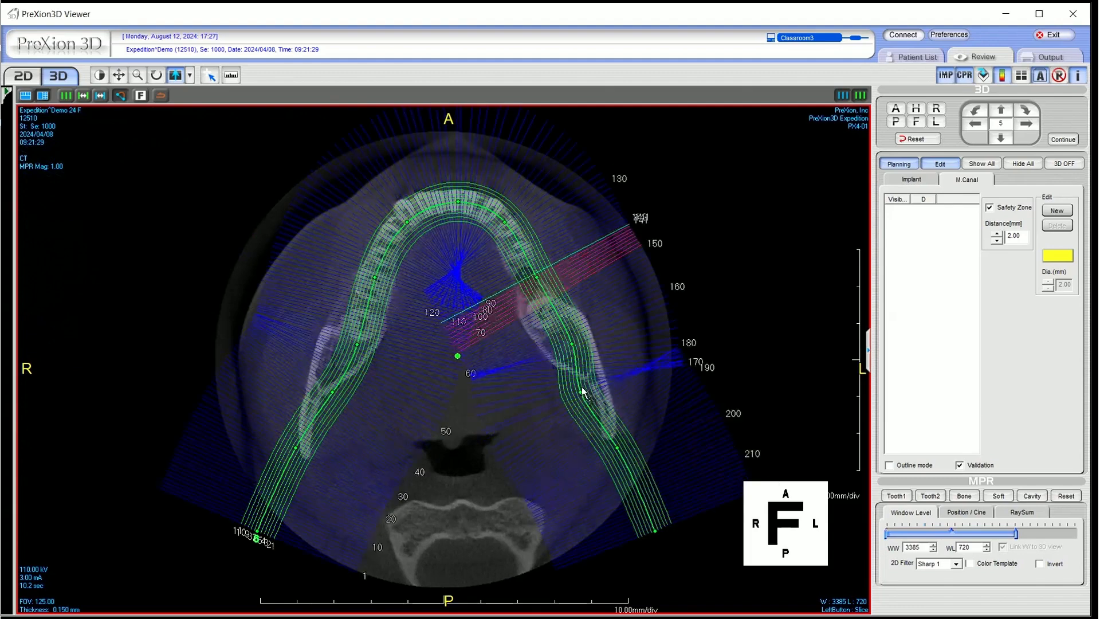
drag(583, 390, 590, 393)
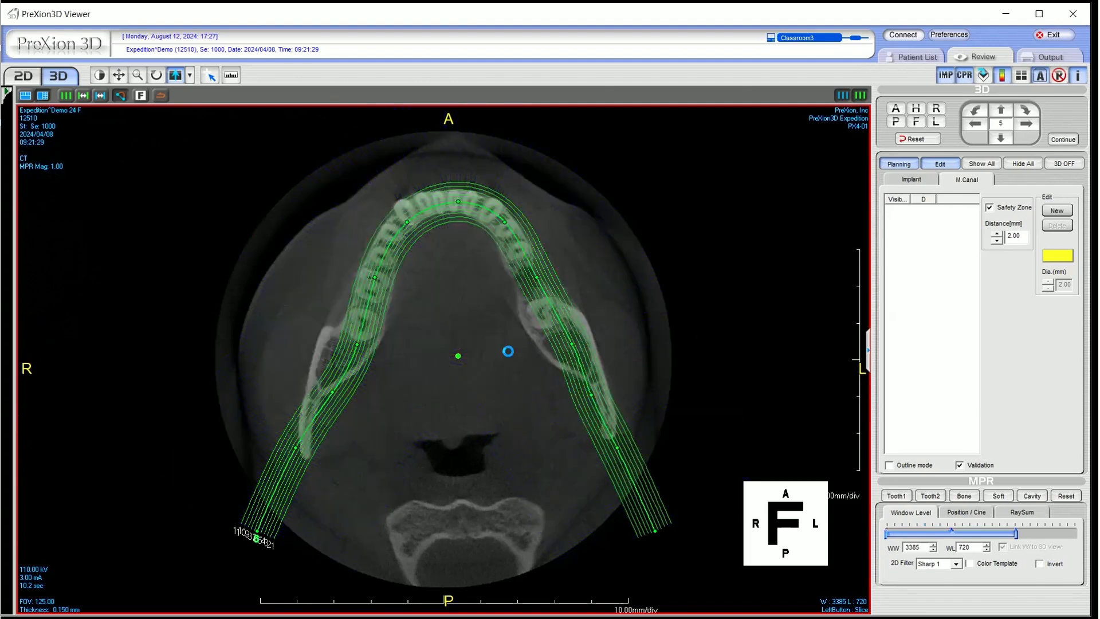
mouse_move(353, 346)
mouse_down()
mouse_move(354, 360)
mouse_move(340, 363)
mouse_move(359, 327)
mouse_up()
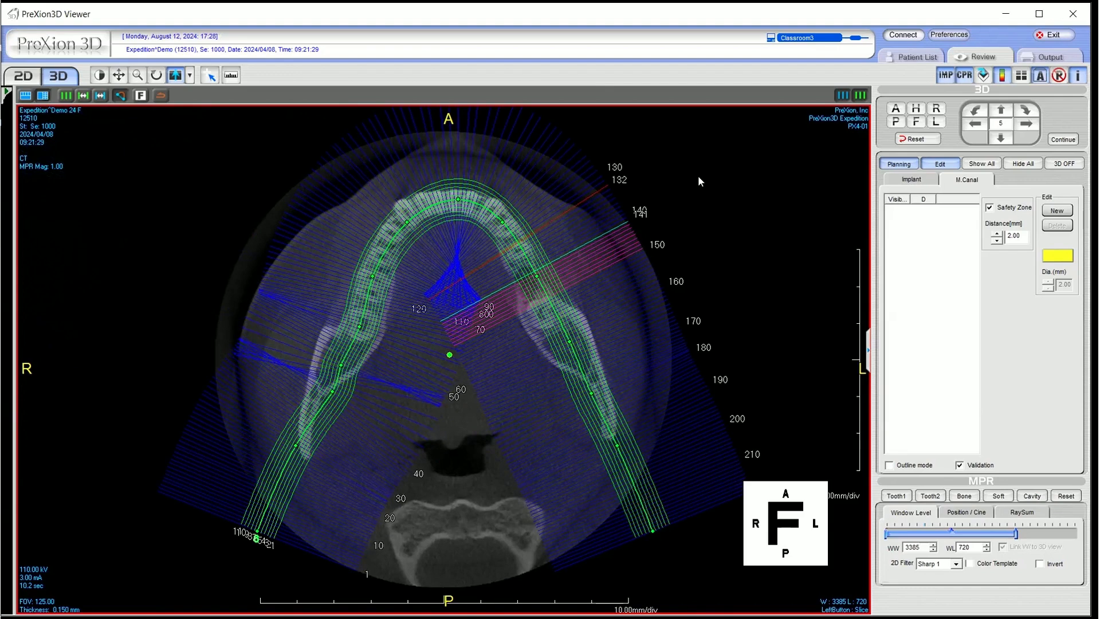
double_click(698, 175)
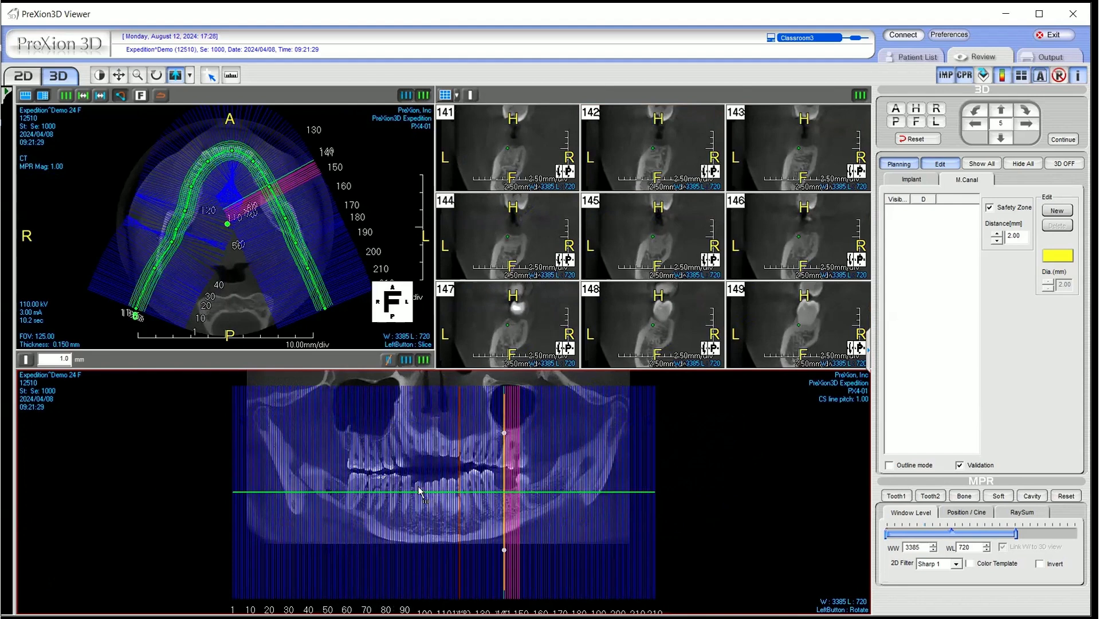
Start the cross-section series at slice 138 on the panoramic view and display the cross-sections in a 4x4 grid
click(499, 490)
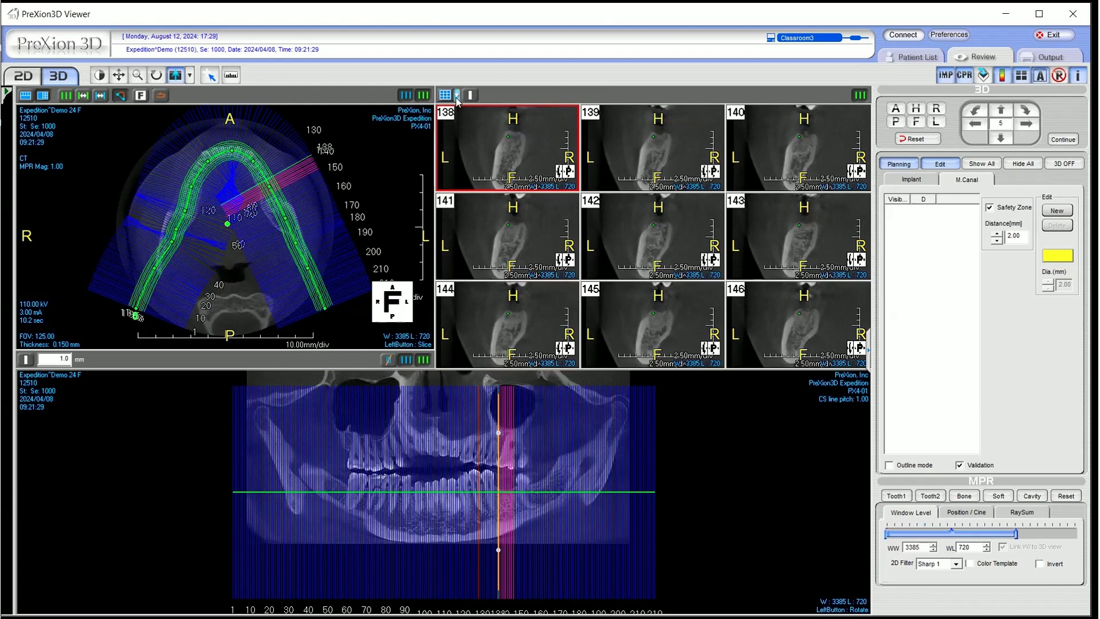
click(457, 97)
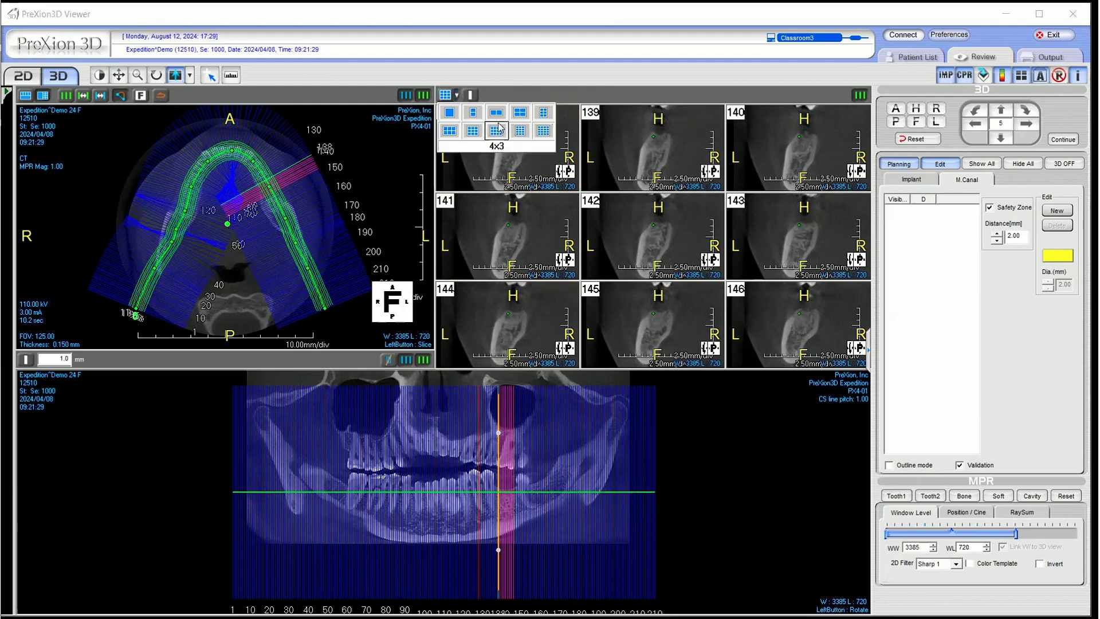
click(540, 131)
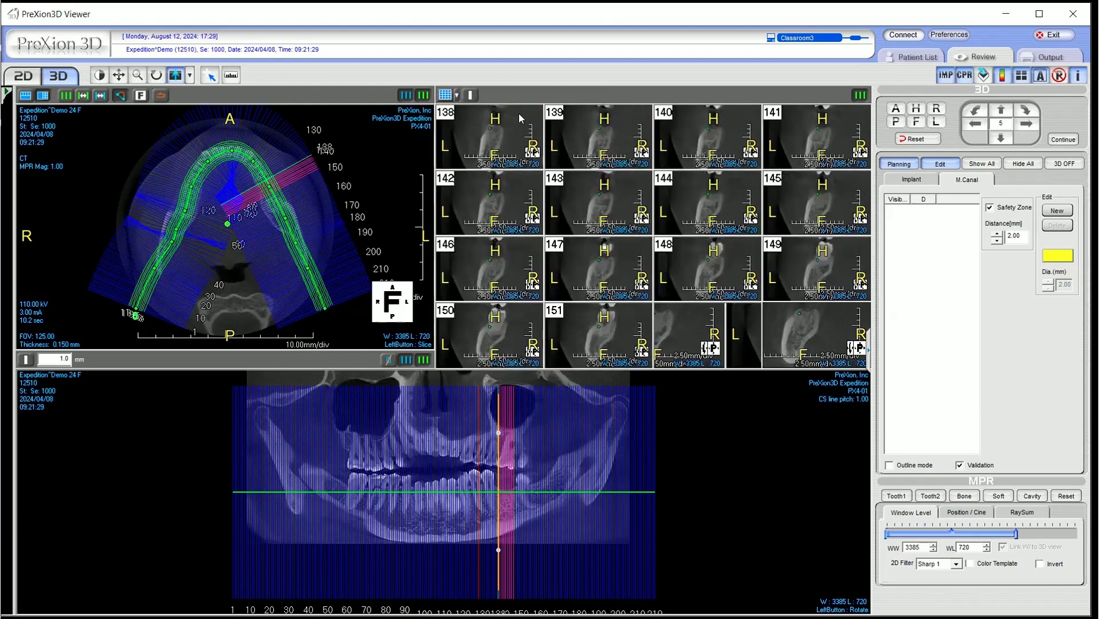
Display the cross-sections as a single 1x1 view and tilt the slice 138 line slightly in the panoramic view
click(457, 96)
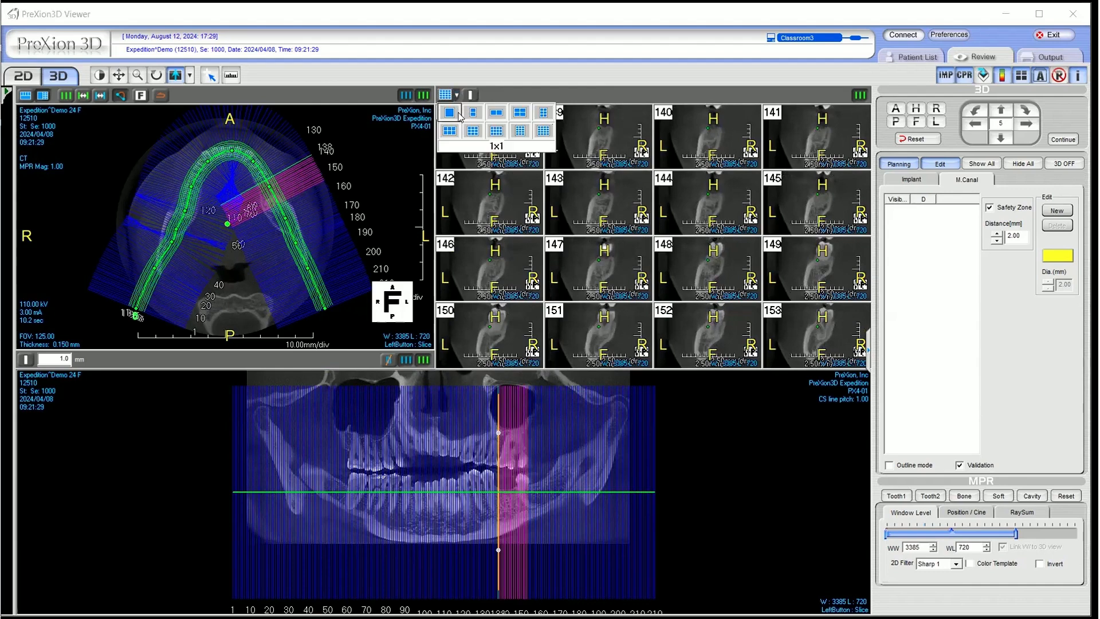
click(449, 113)
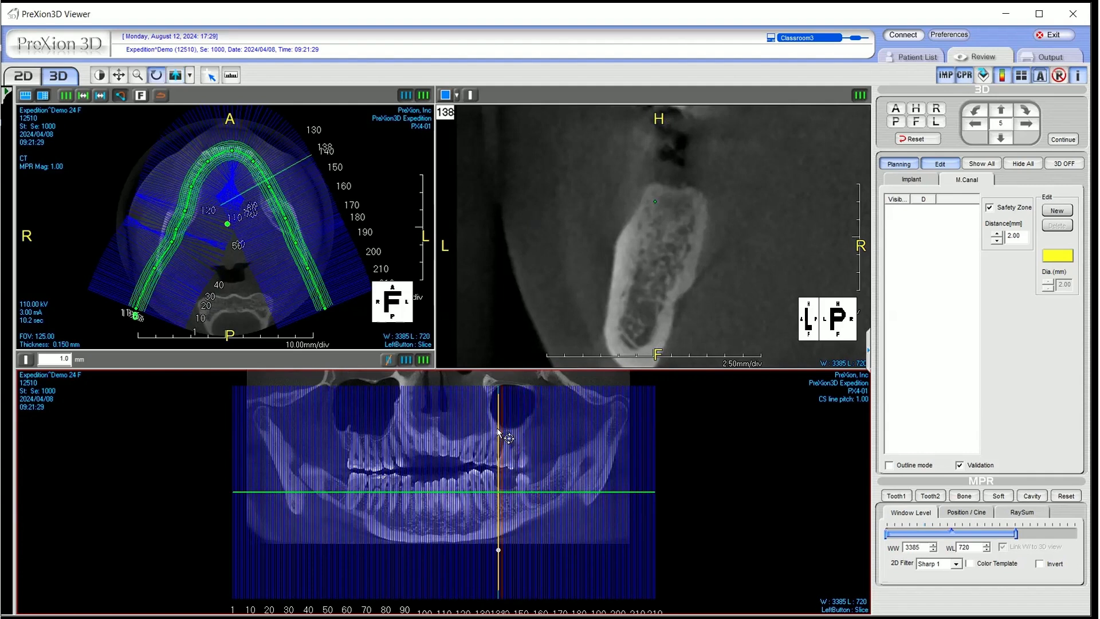
drag(497, 430, 493, 428)
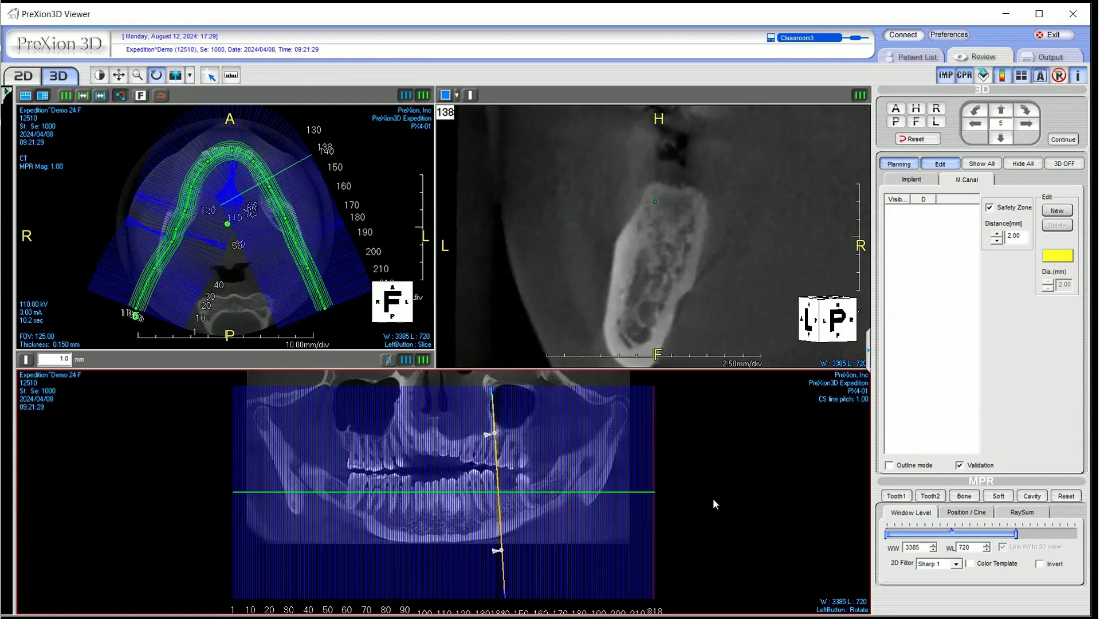
Change the cross-section display to a 3x3 grid
click(456, 96)
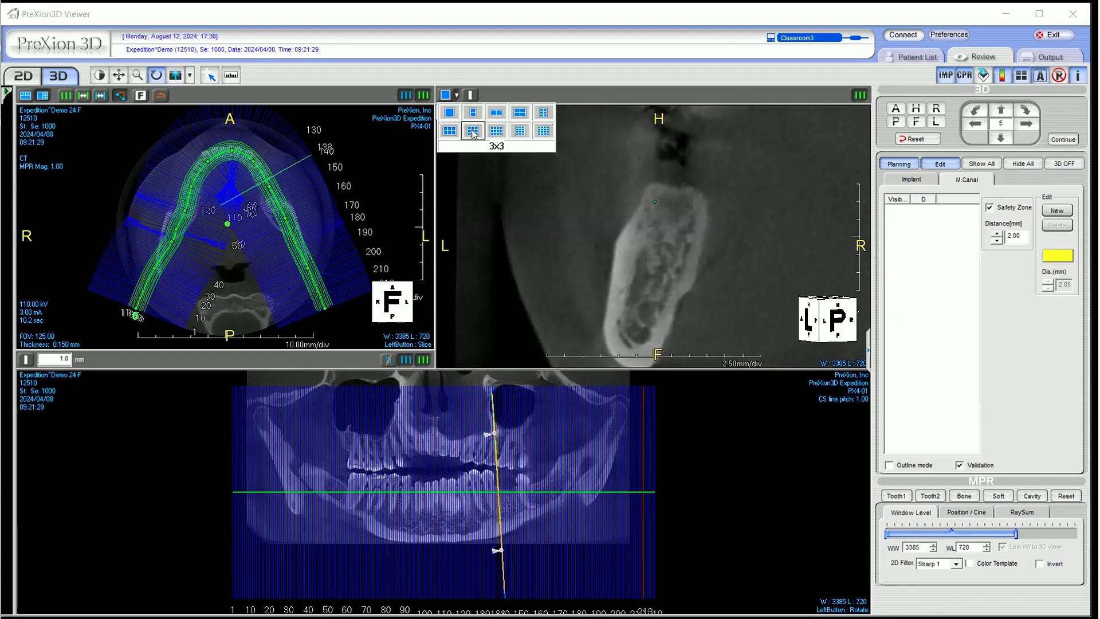
click(473, 132)
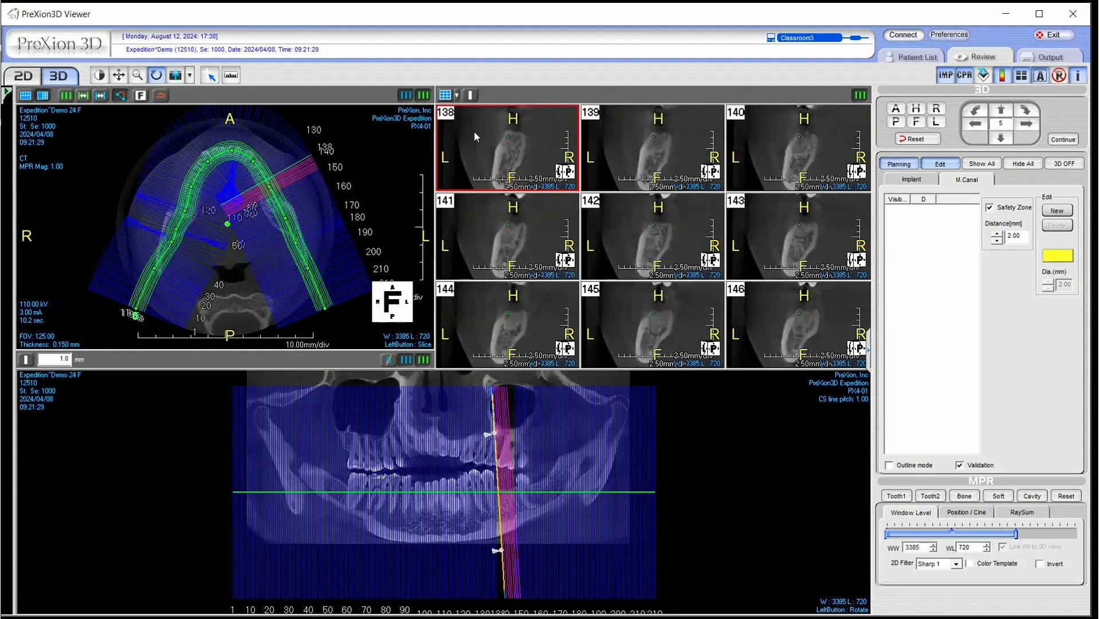
click(558, 299)
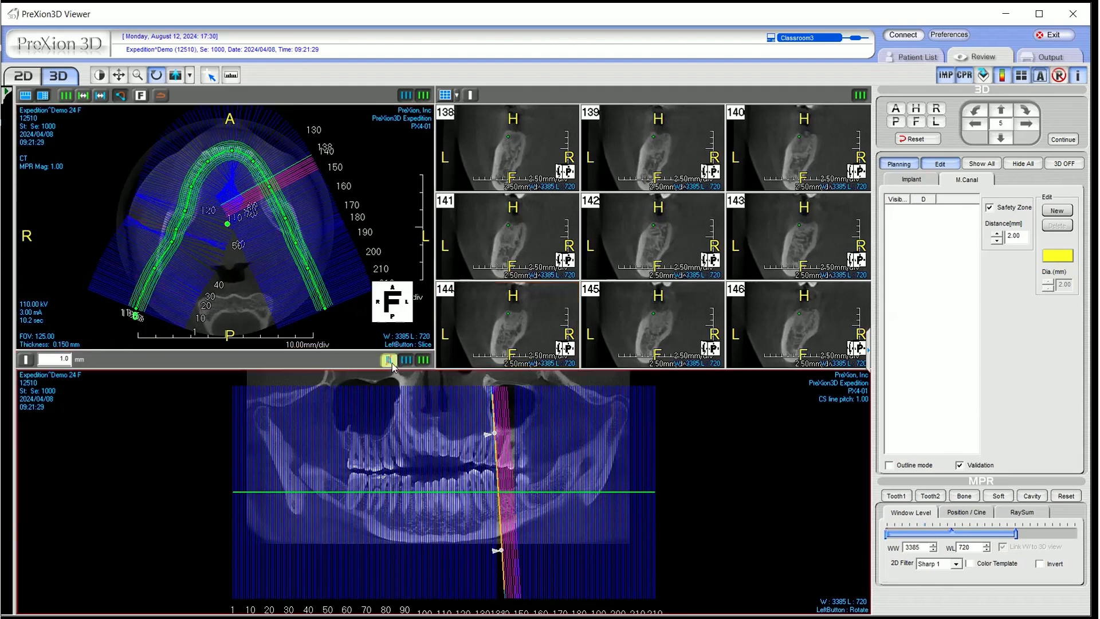
Toggle the reference lines in the panoramic view, hiding the cross-section lines and showing them again
click(423, 361)
click(422, 361)
click(422, 361)
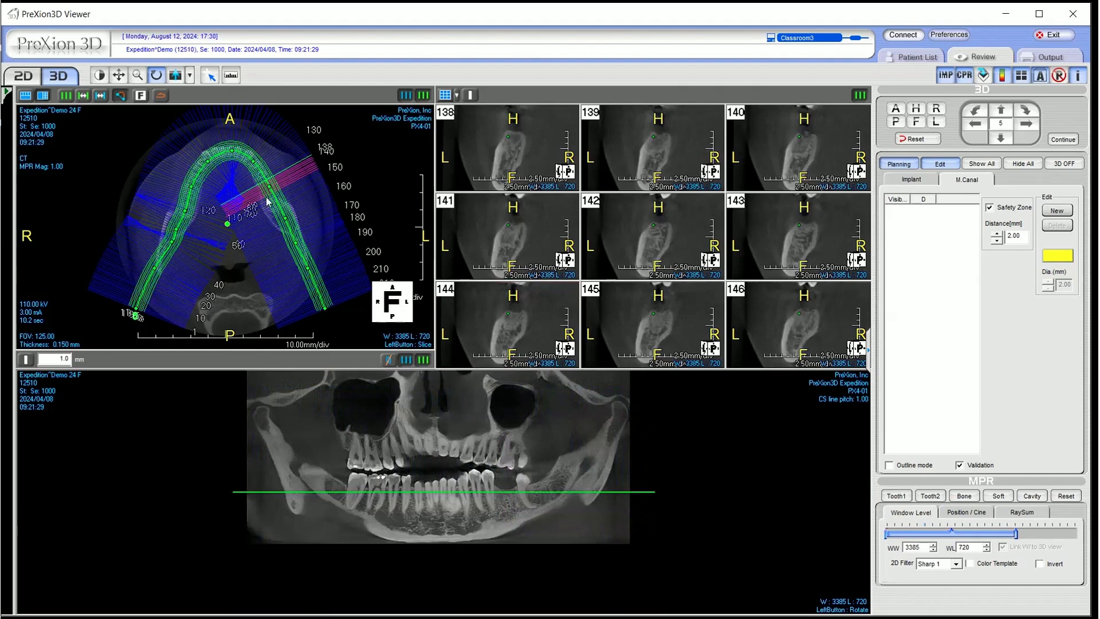
click(202, 165)
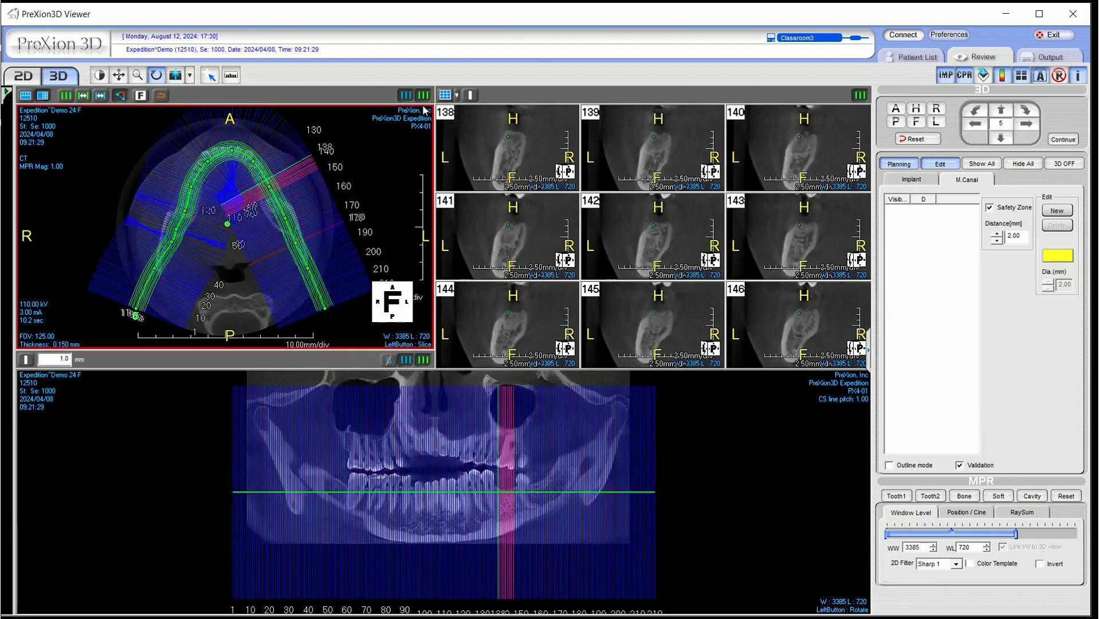
Toggle the cross-section lines and the CPR line's control points in the axial view, leaving both hidden
click(410, 96)
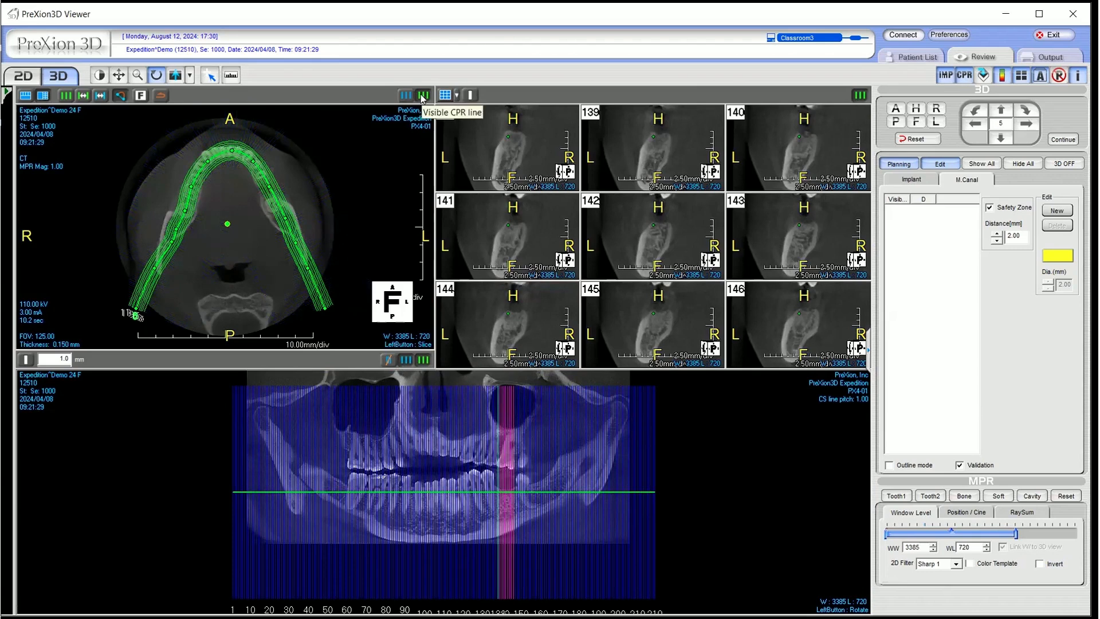
click(423, 96)
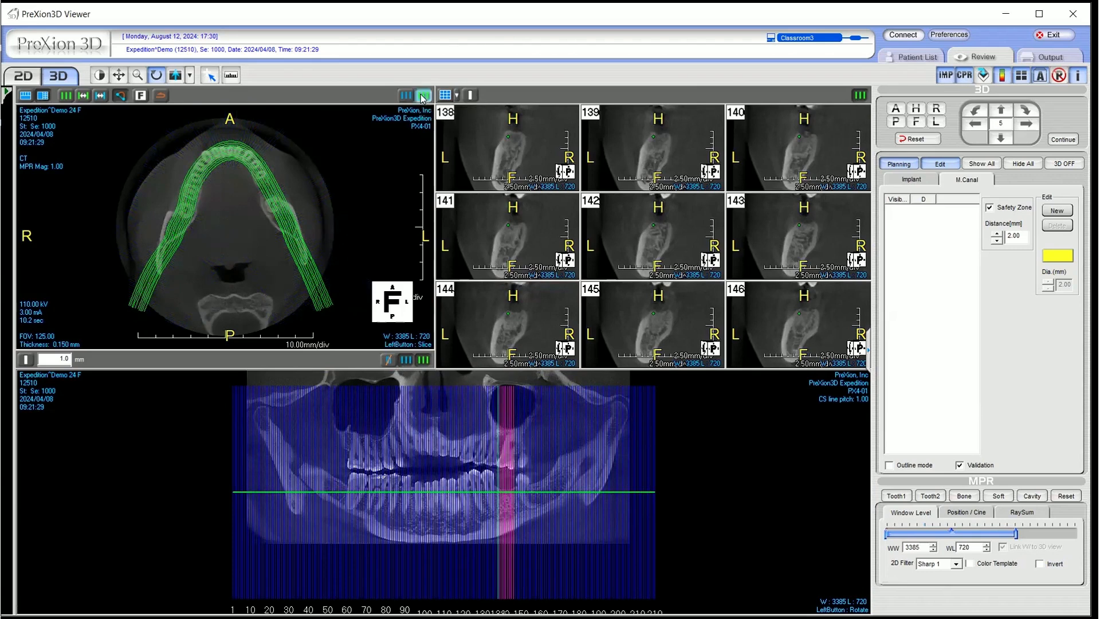
click(423, 96)
click(407, 94)
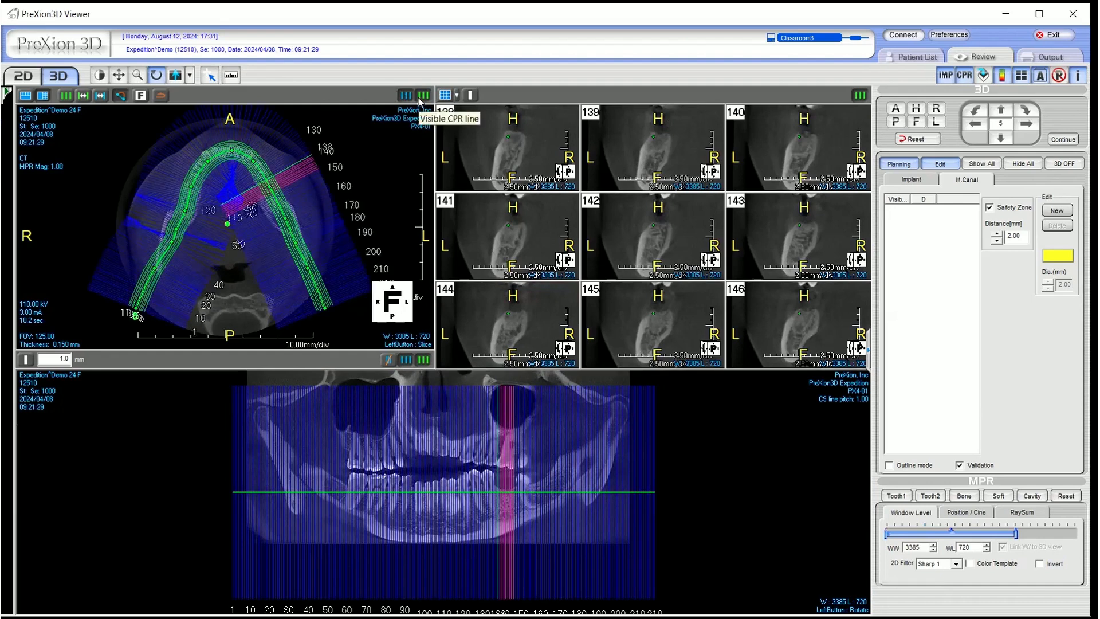
click(422, 96)
click(411, 97)
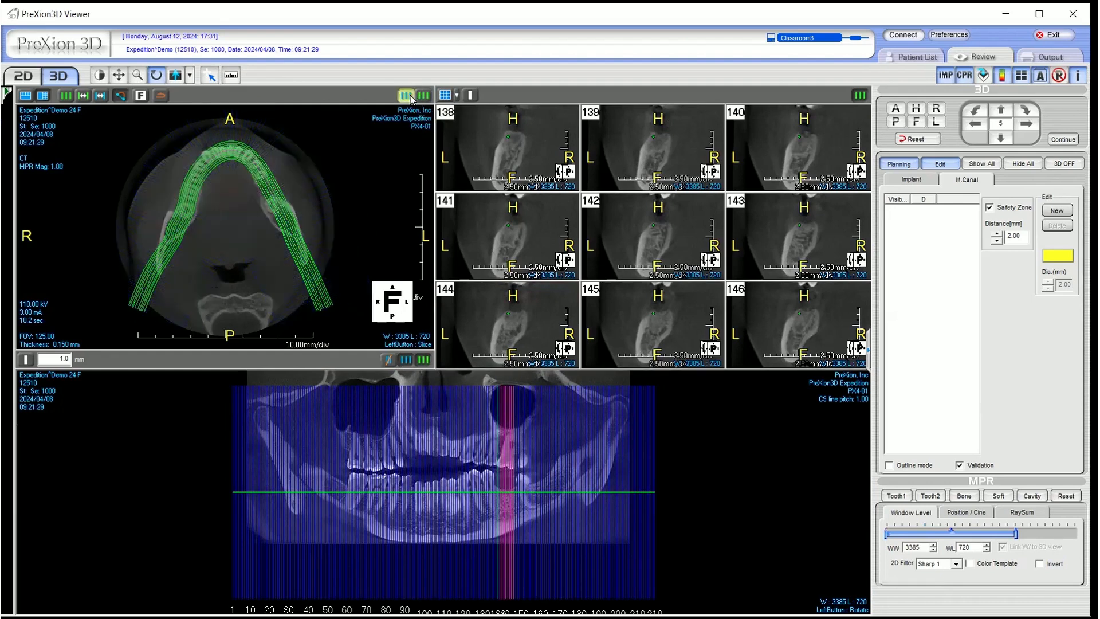
Enlarge cross-section slice 139 and hide its CPR point
double_click(635, 138)
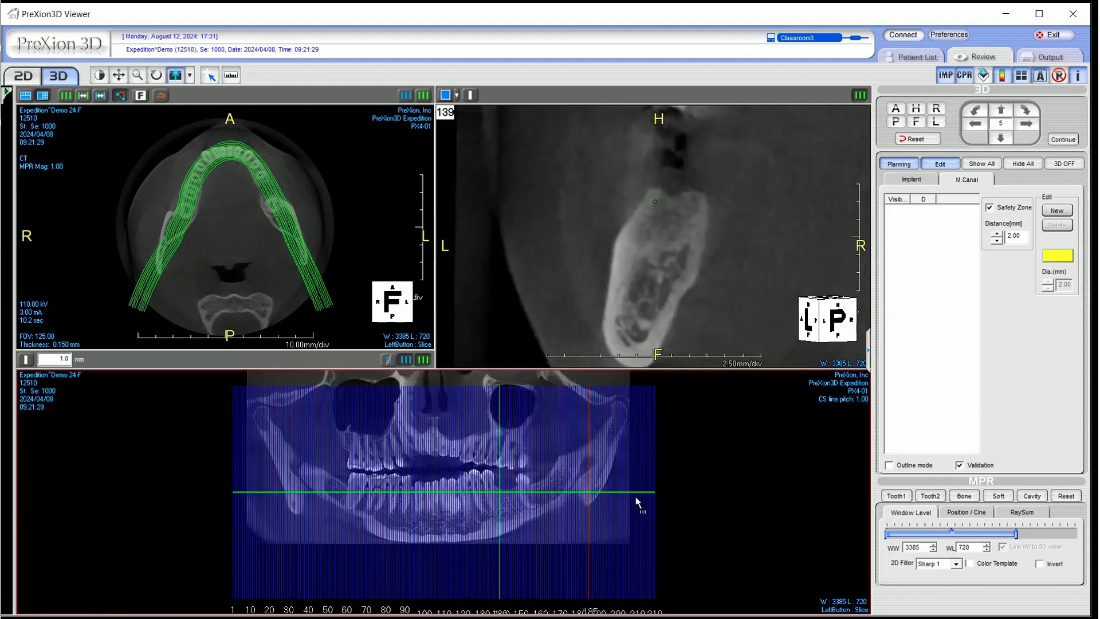
click(859, 97)
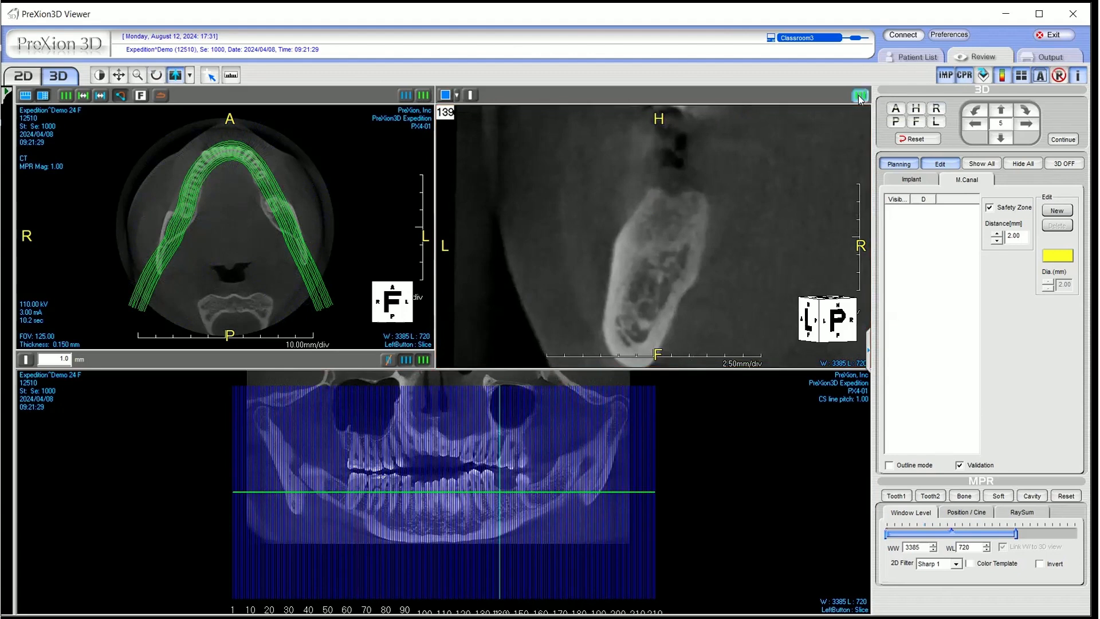